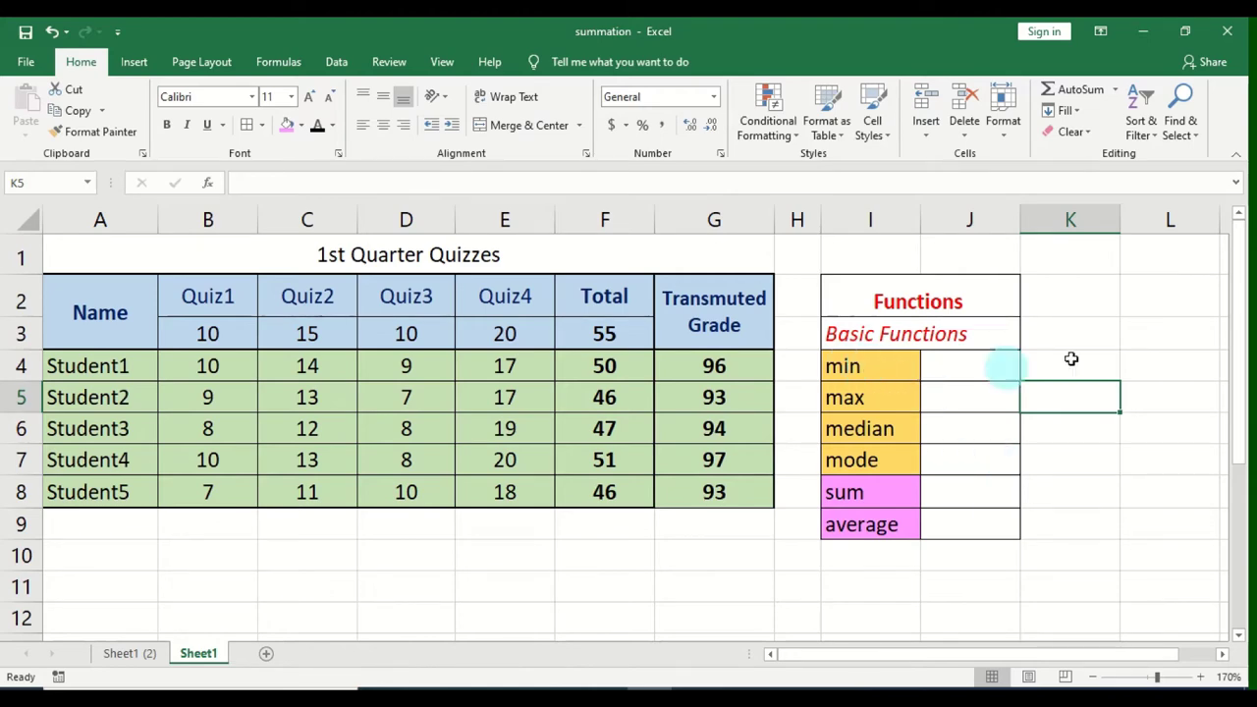
Step: Enter a MIN formula over all quiz scores, B4:E8, in cell J4 beside the min label
left_click(952, 362)
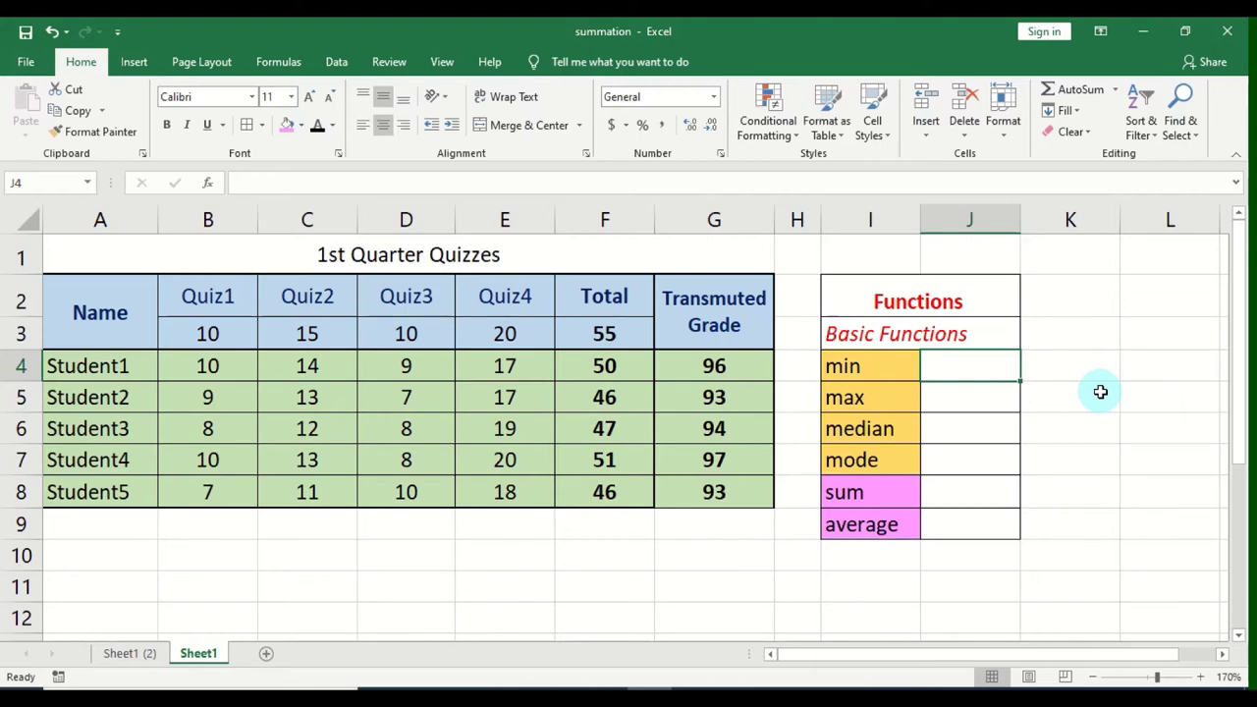
type("=")
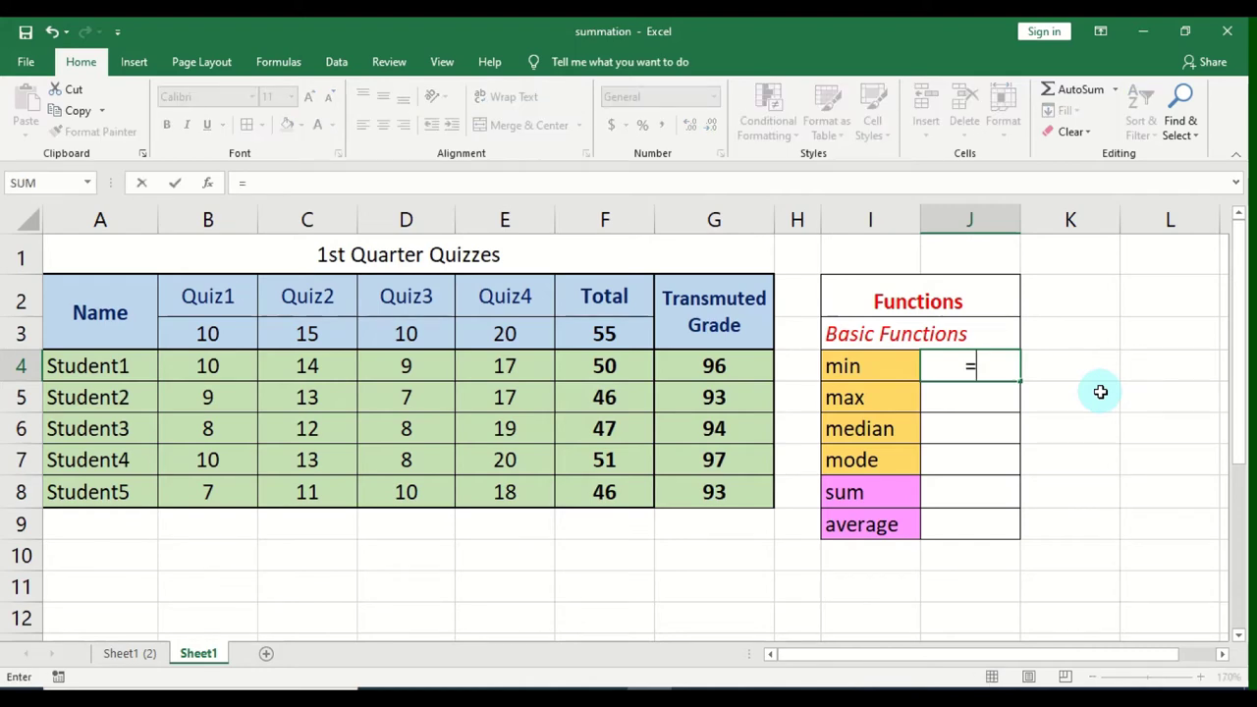
type("m")
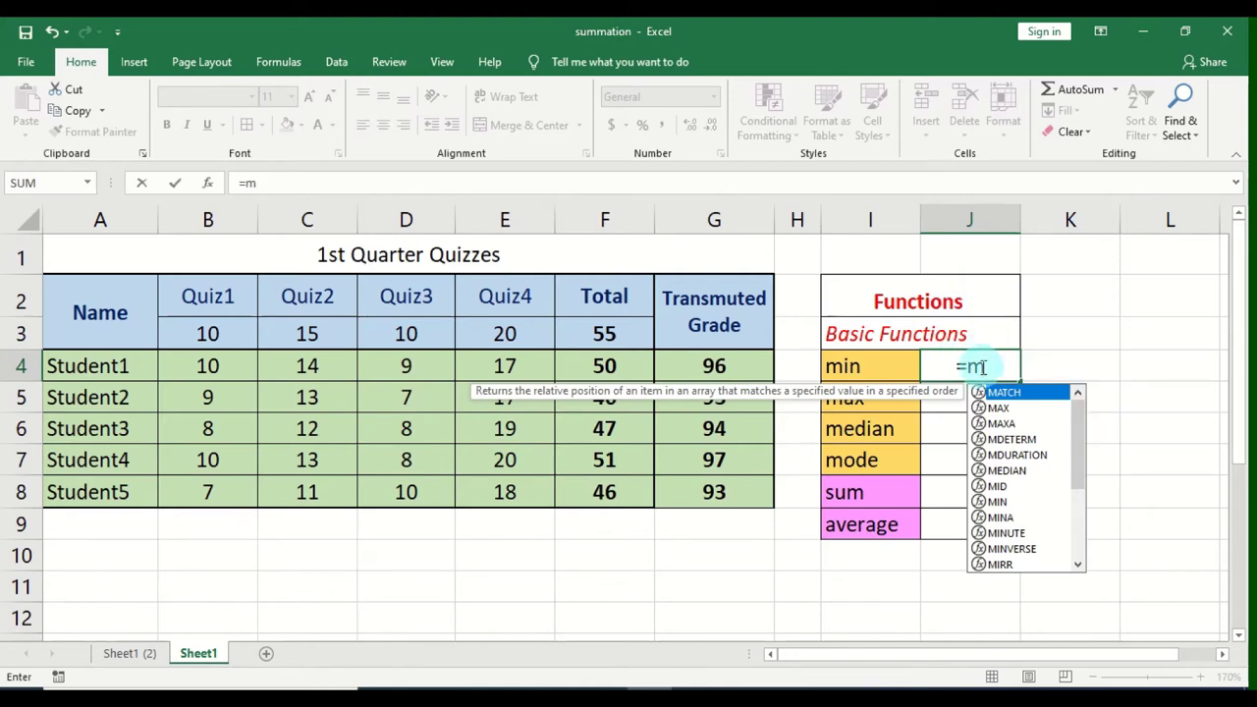
left_click(1002, 503)
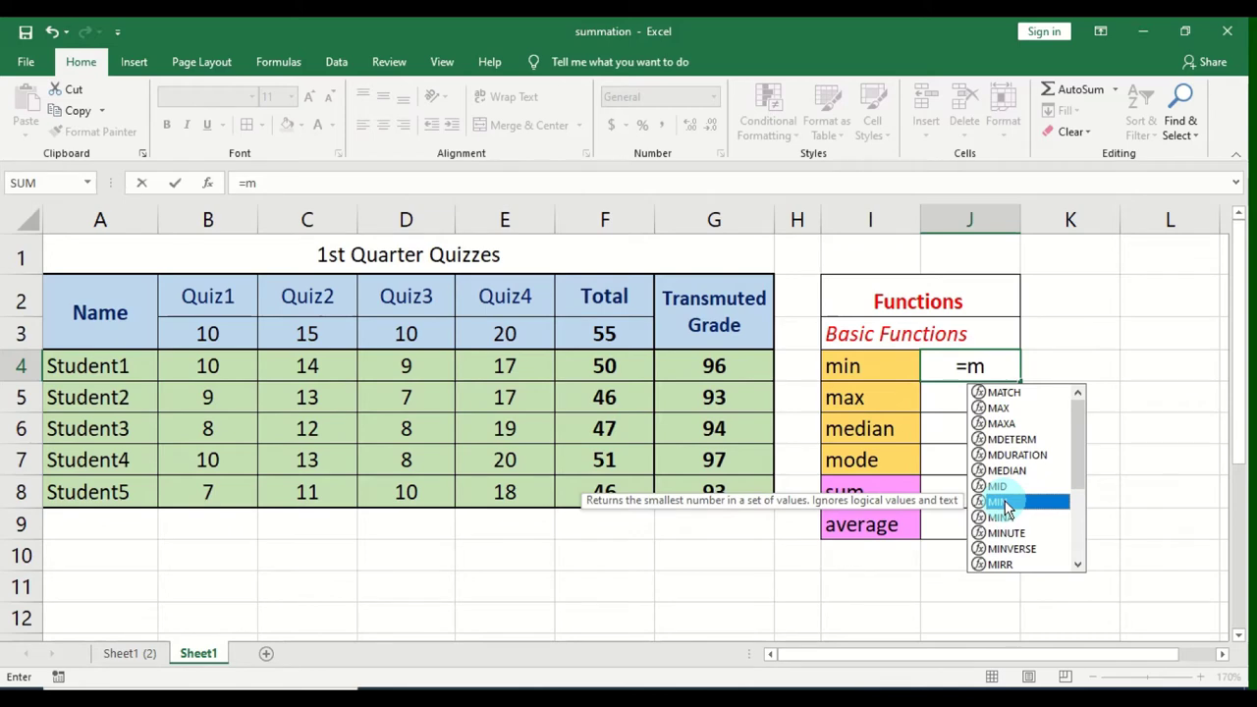
double_click(1005, 508)
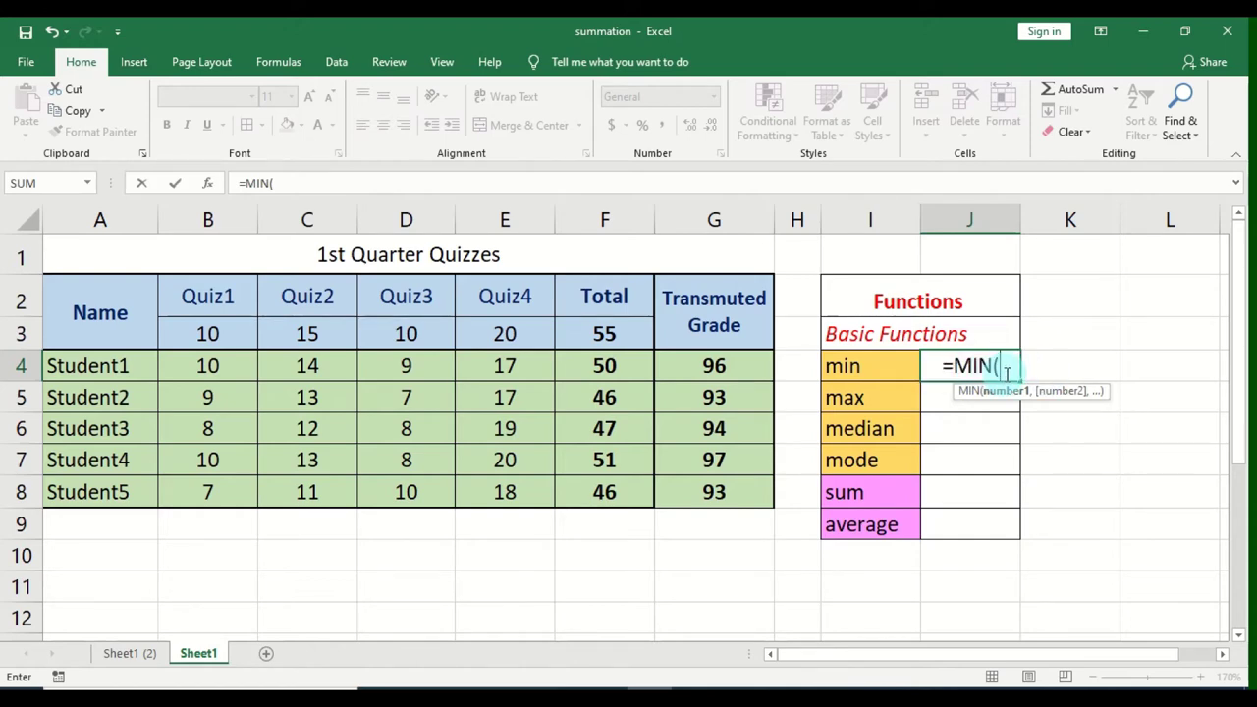
left_click(237, 368)
left_click_drag(256, 371, 505, 495)
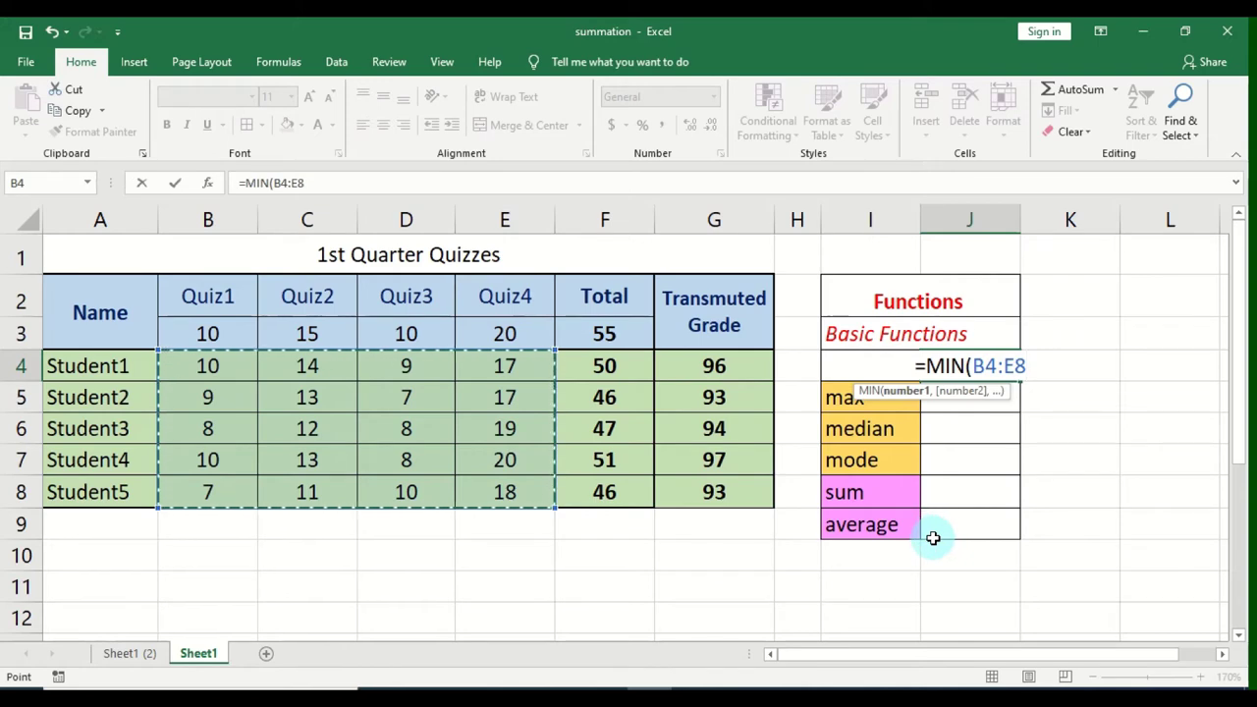
type(")")
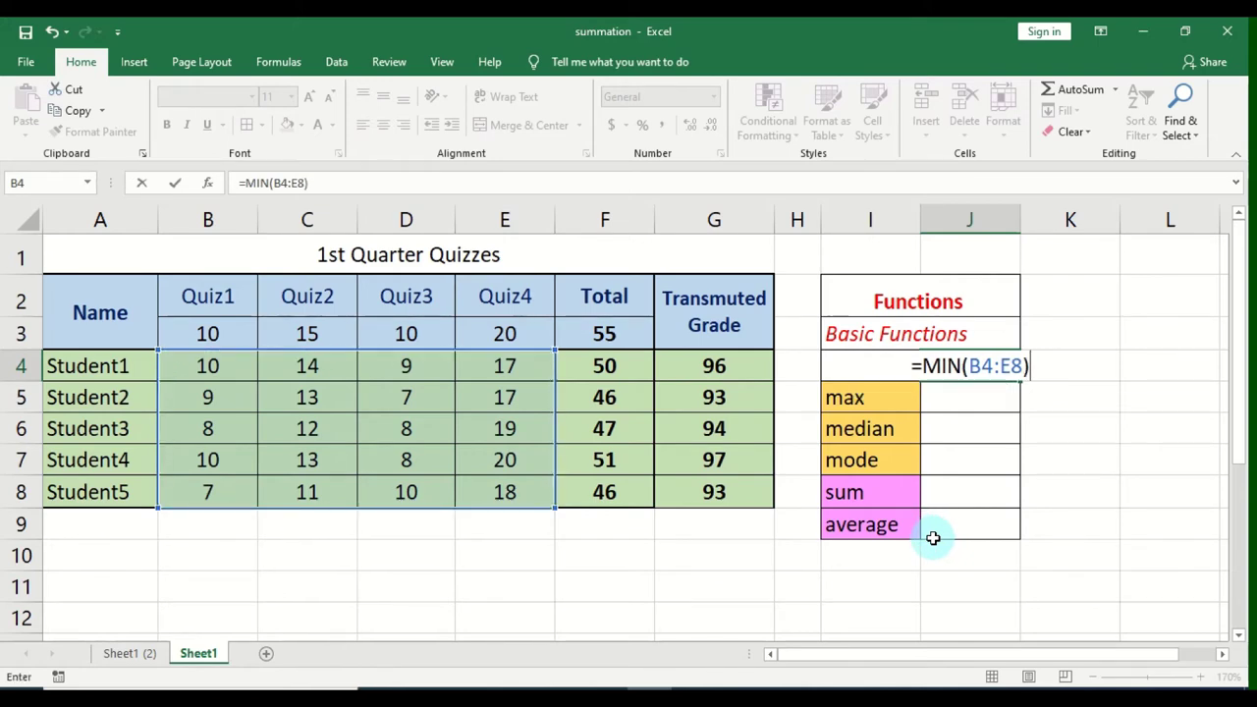
key("Return")
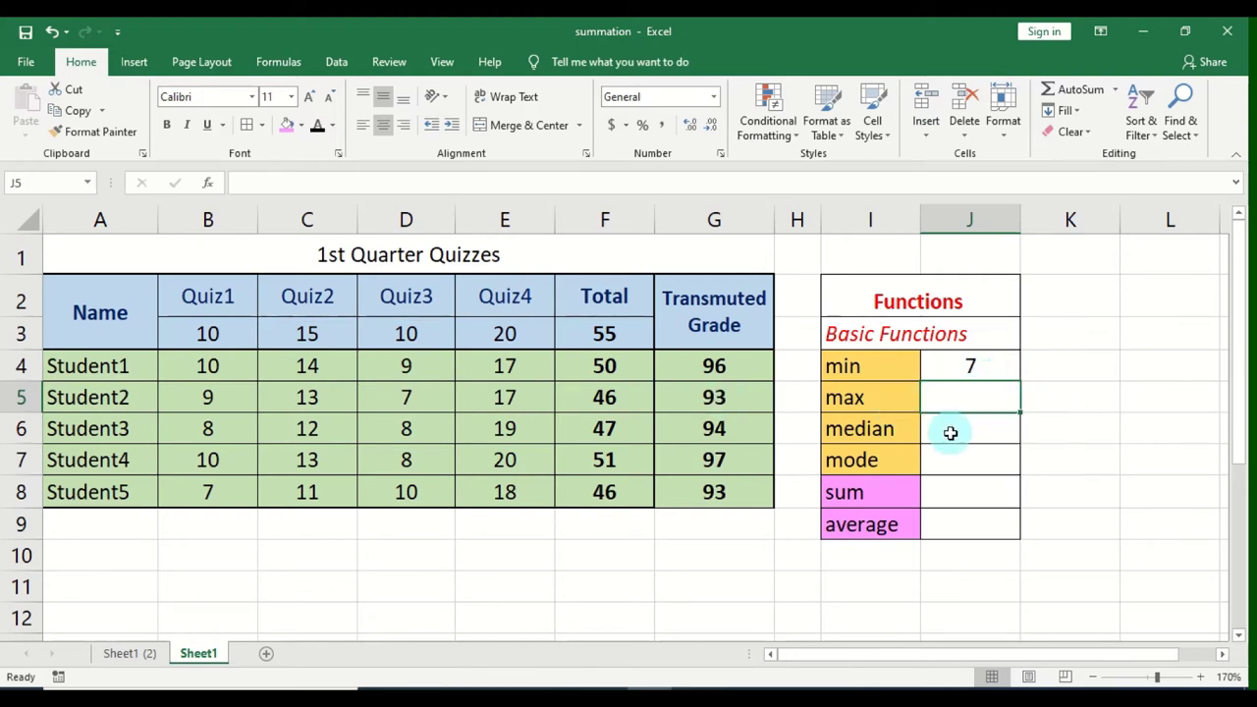
Step: Enter a MAX formula over all quiz scores, B4:E8, in cell J5 beside the max label
type("=")
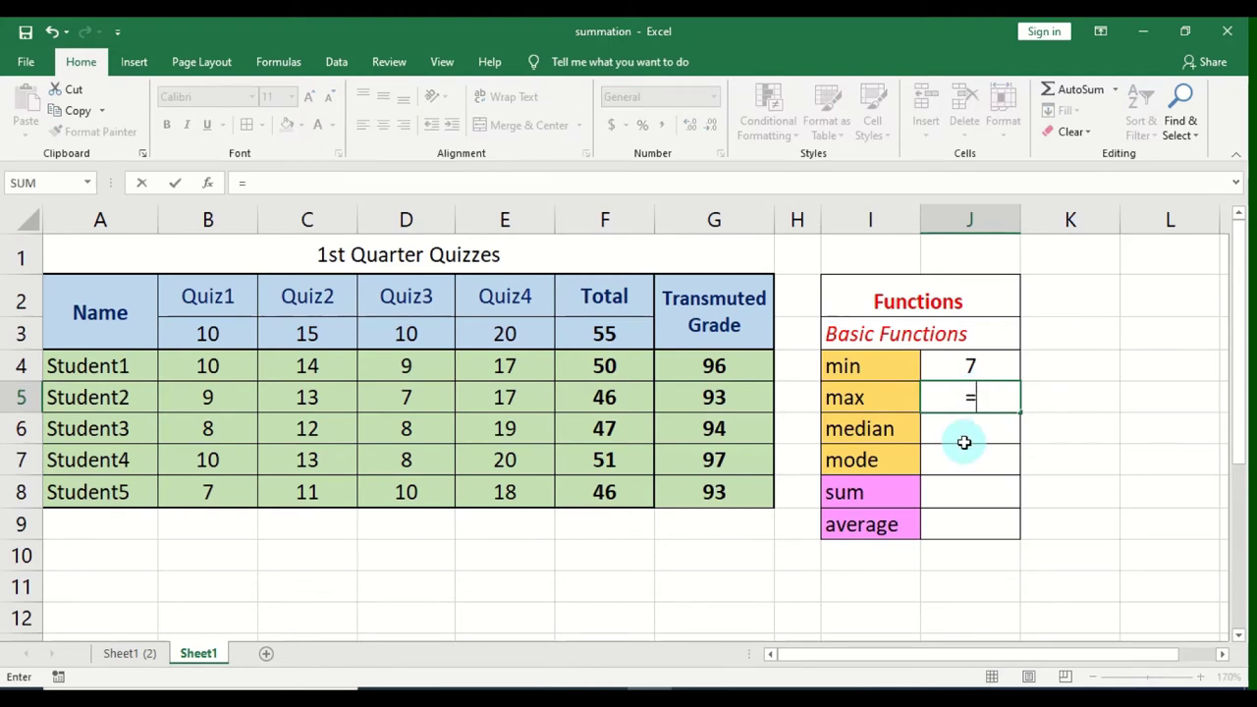
type("mac")
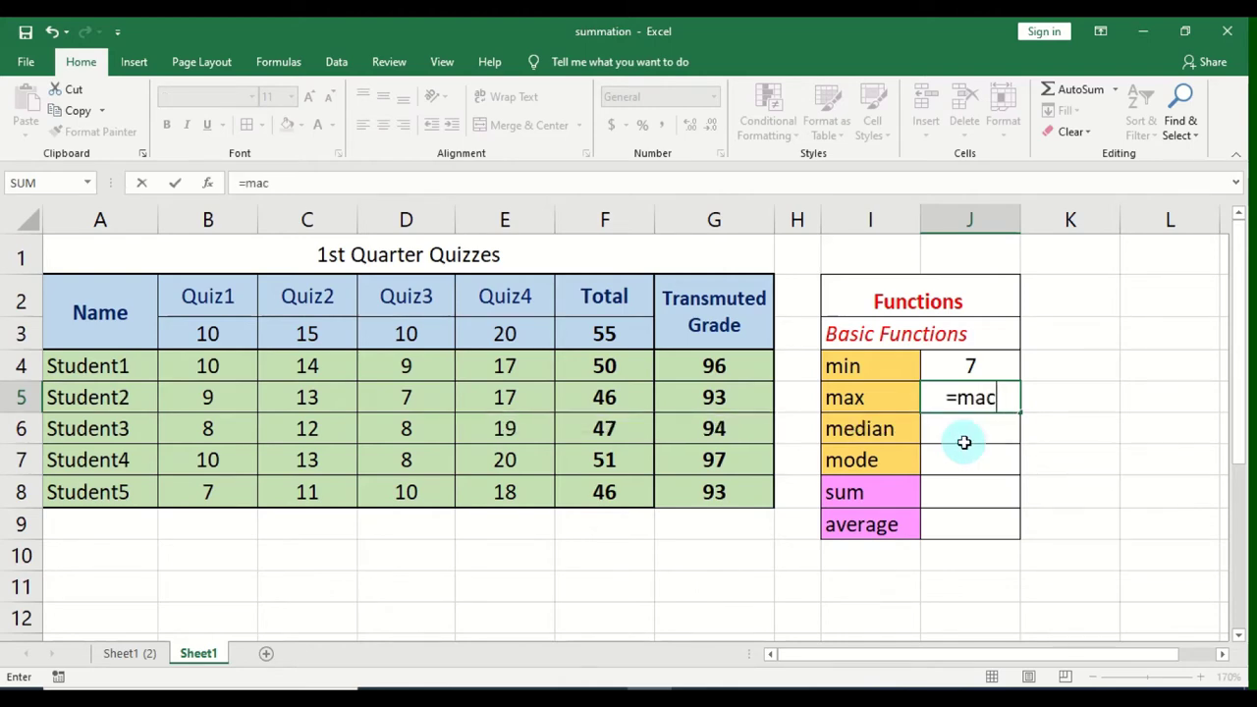
key("BackSpace")
type("x")
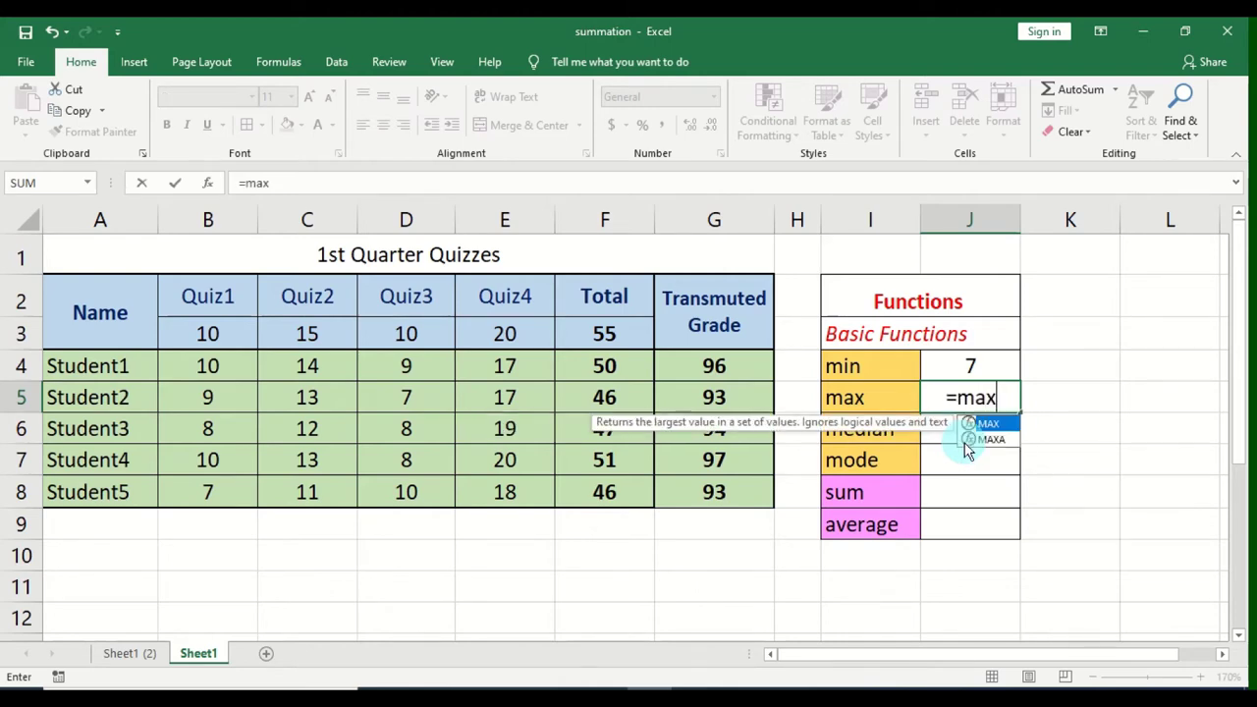
type("(")
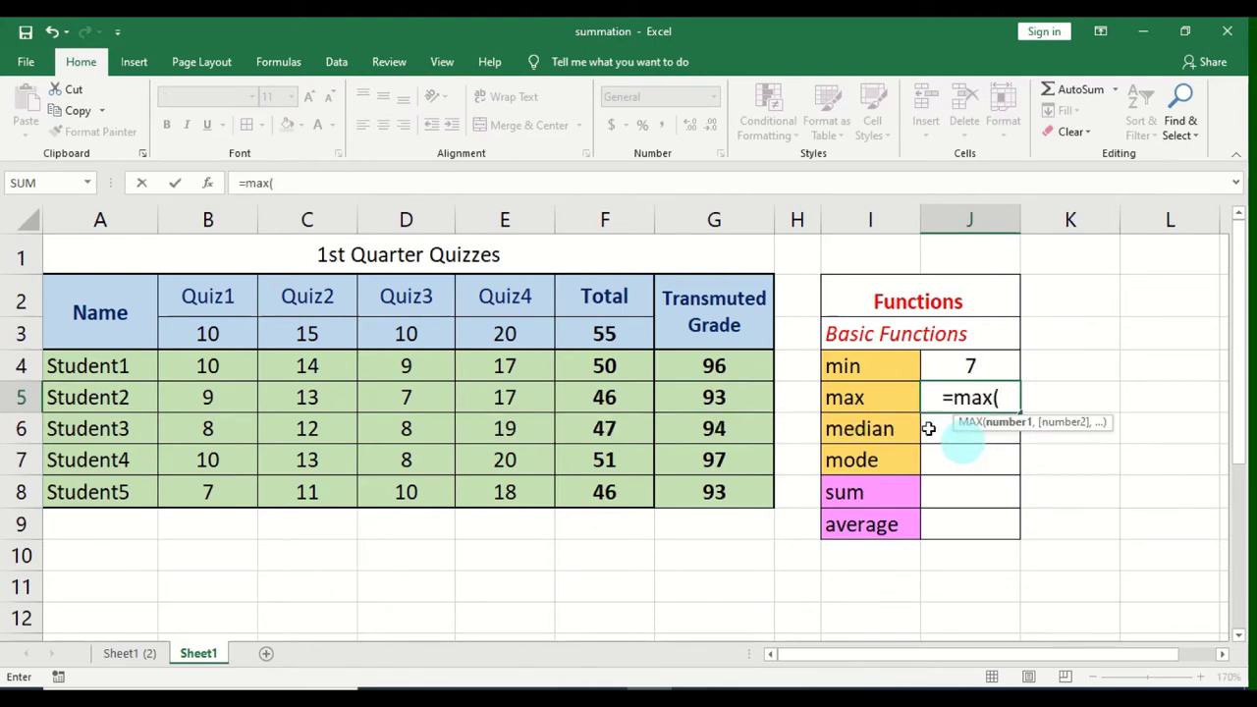
left_click_drag(210, 365, 505, 492)
type(")")
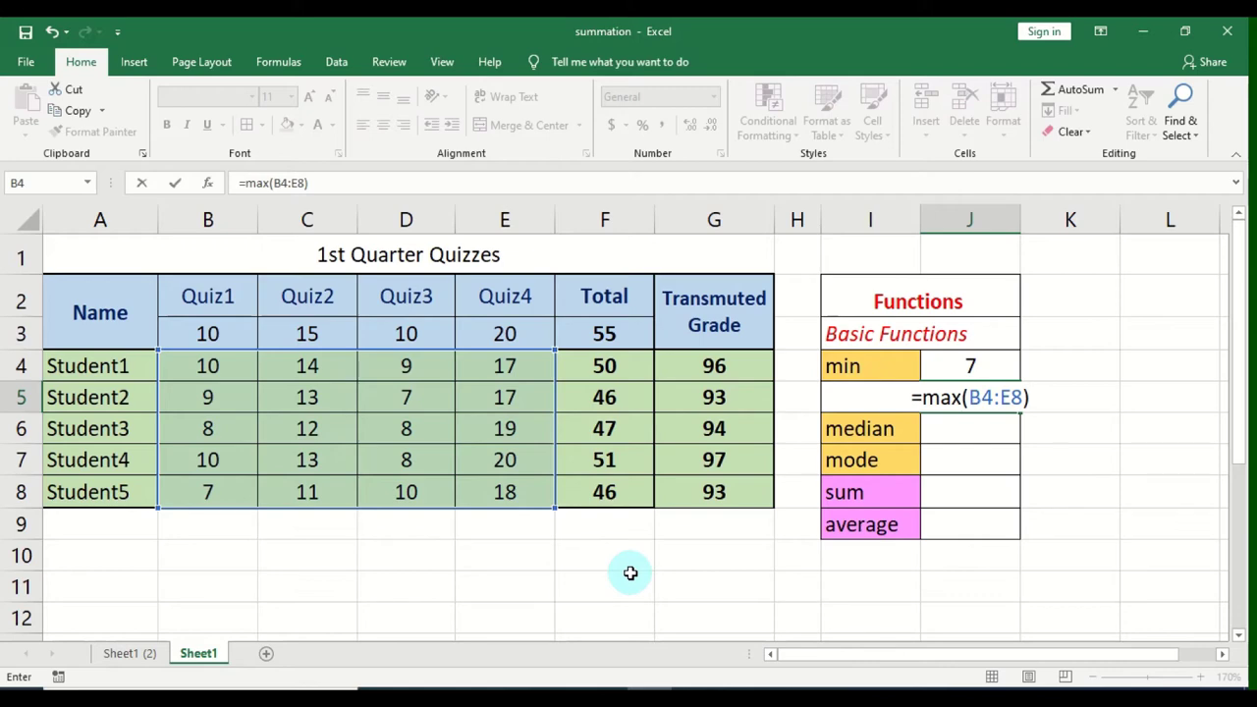
key("Return")
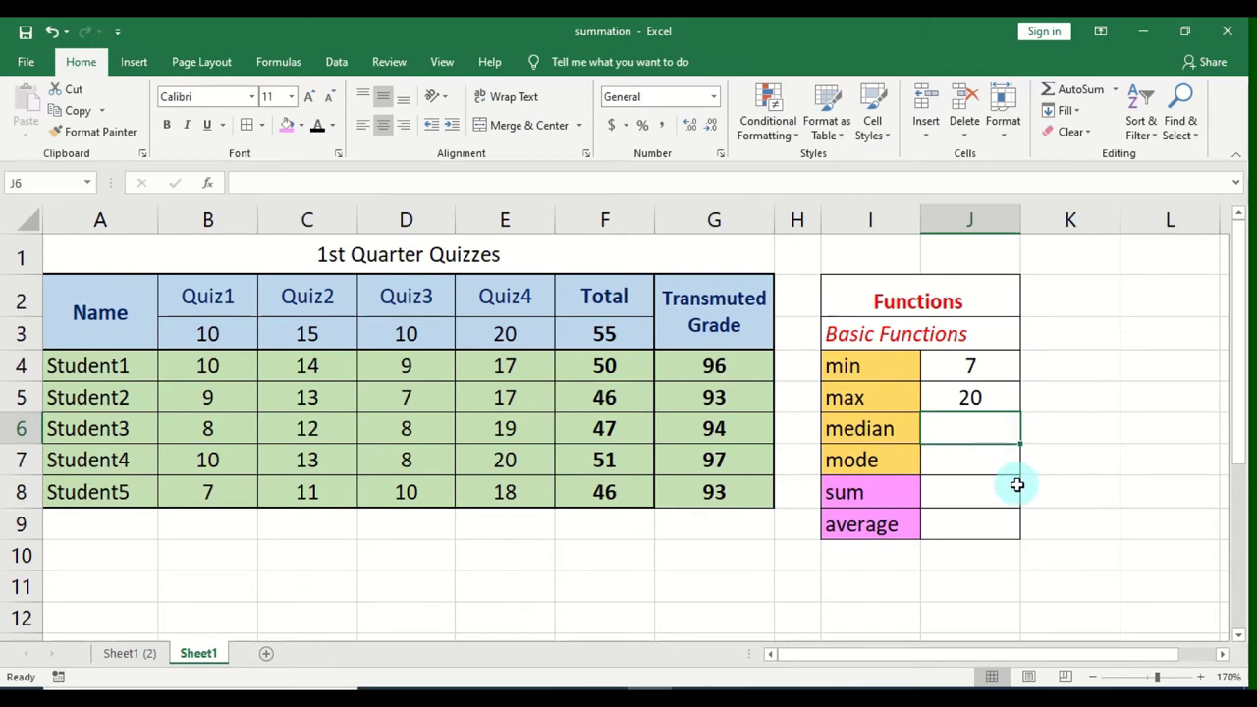
Step: Enter a MEDIAN formula over Student1's quiz scores, B4:E4, in cell J6 beside the median label
type("=")
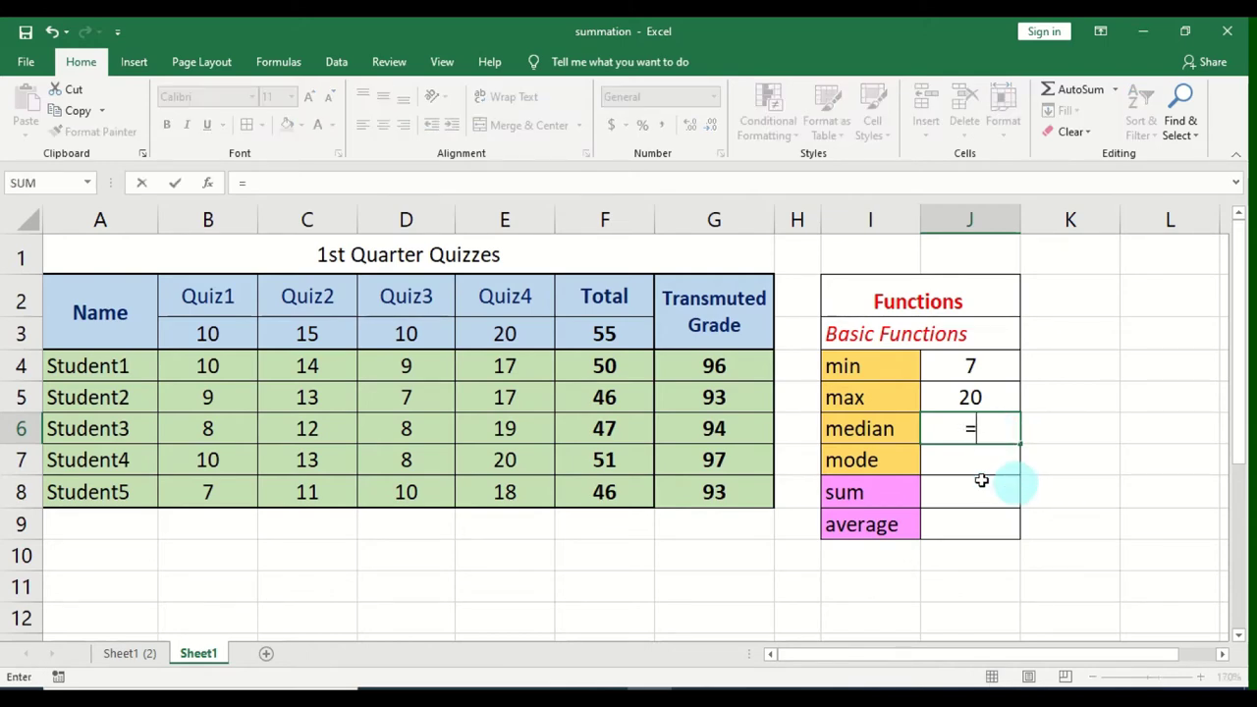
type("media")
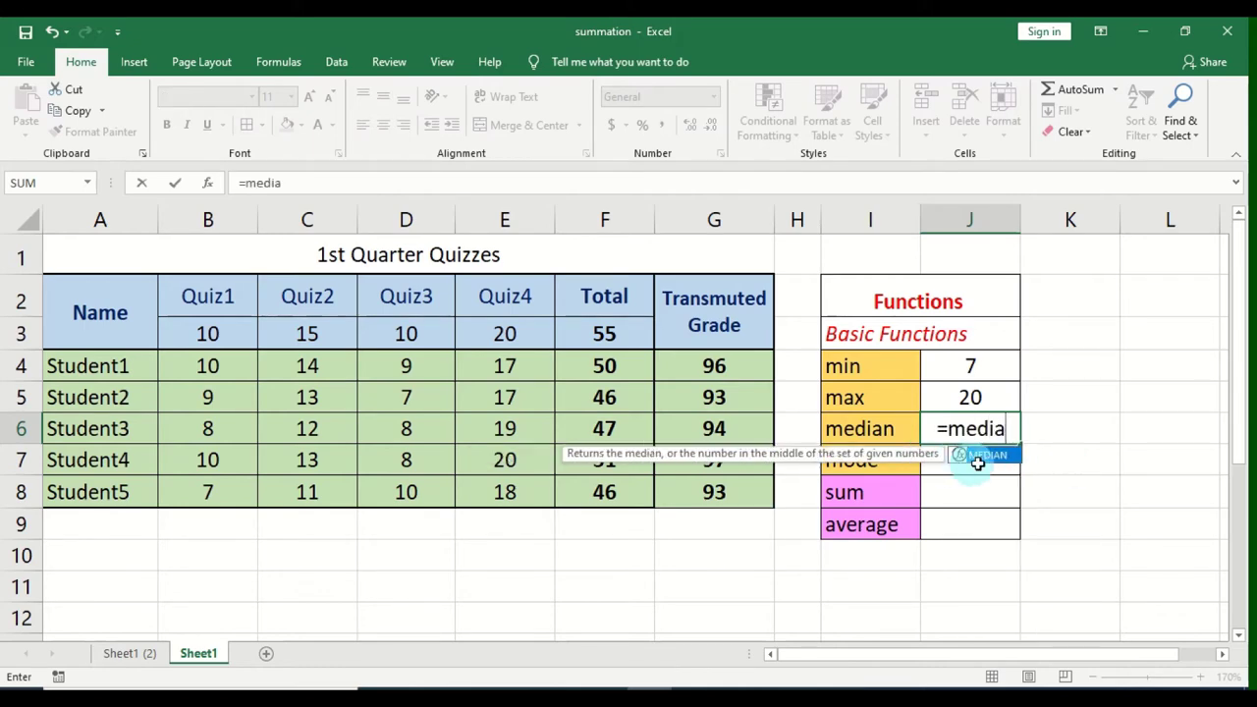
key("Return")
left_click(989, 430)
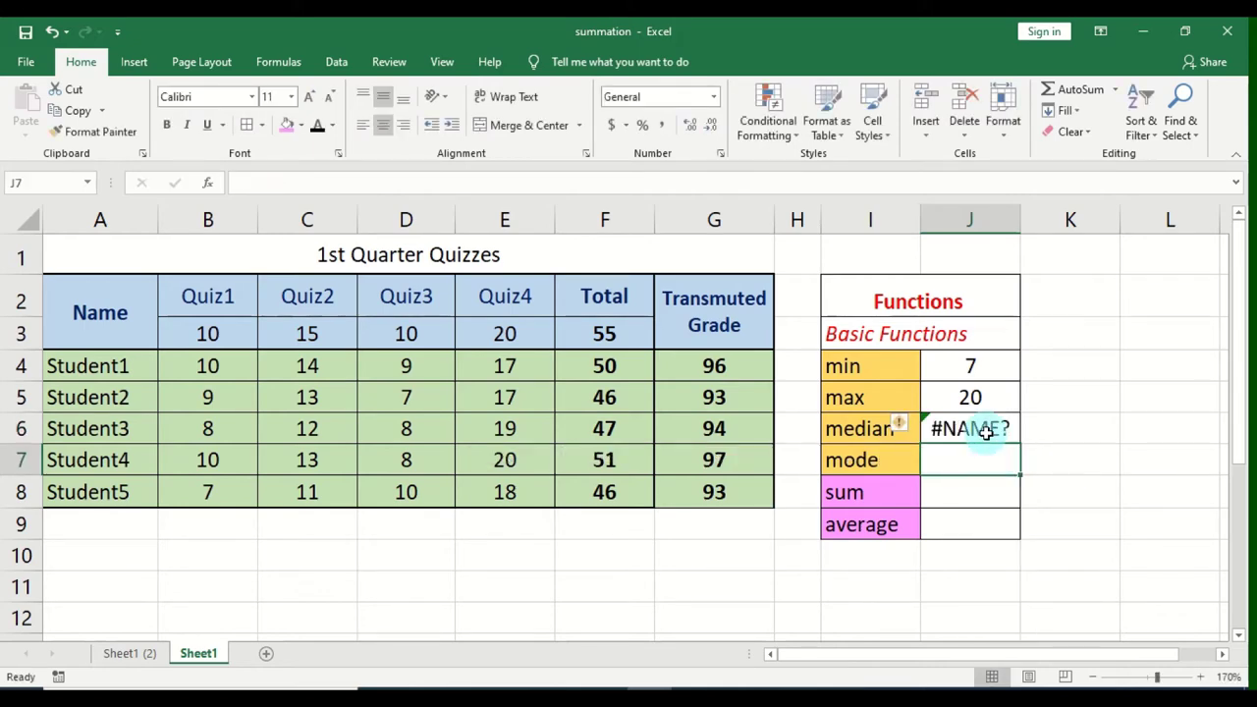
double_click(988, 429)
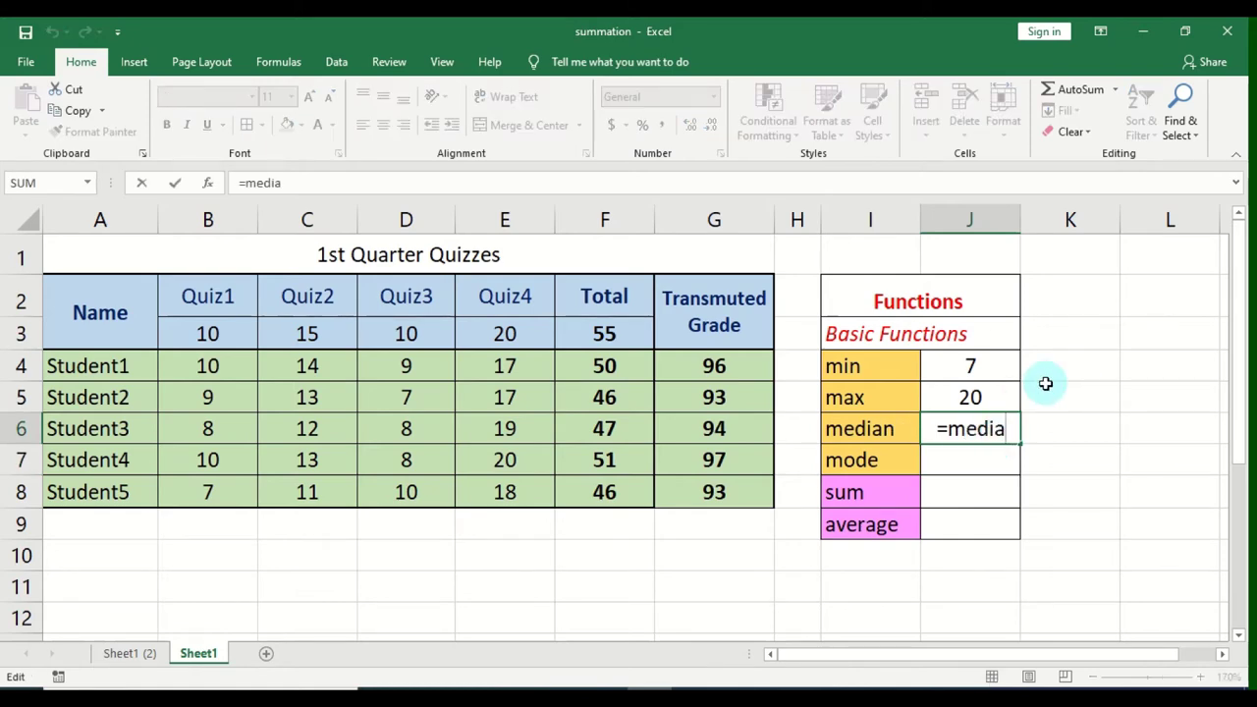
type("(")
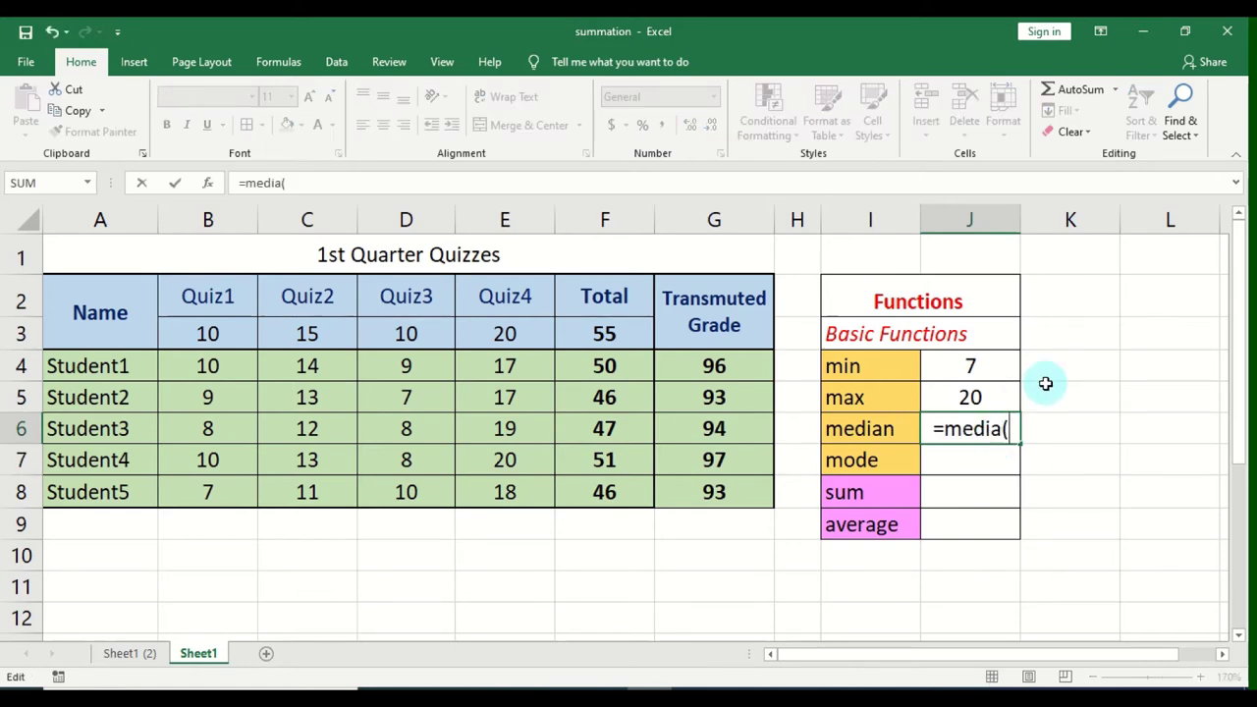
left_click(999, 429)
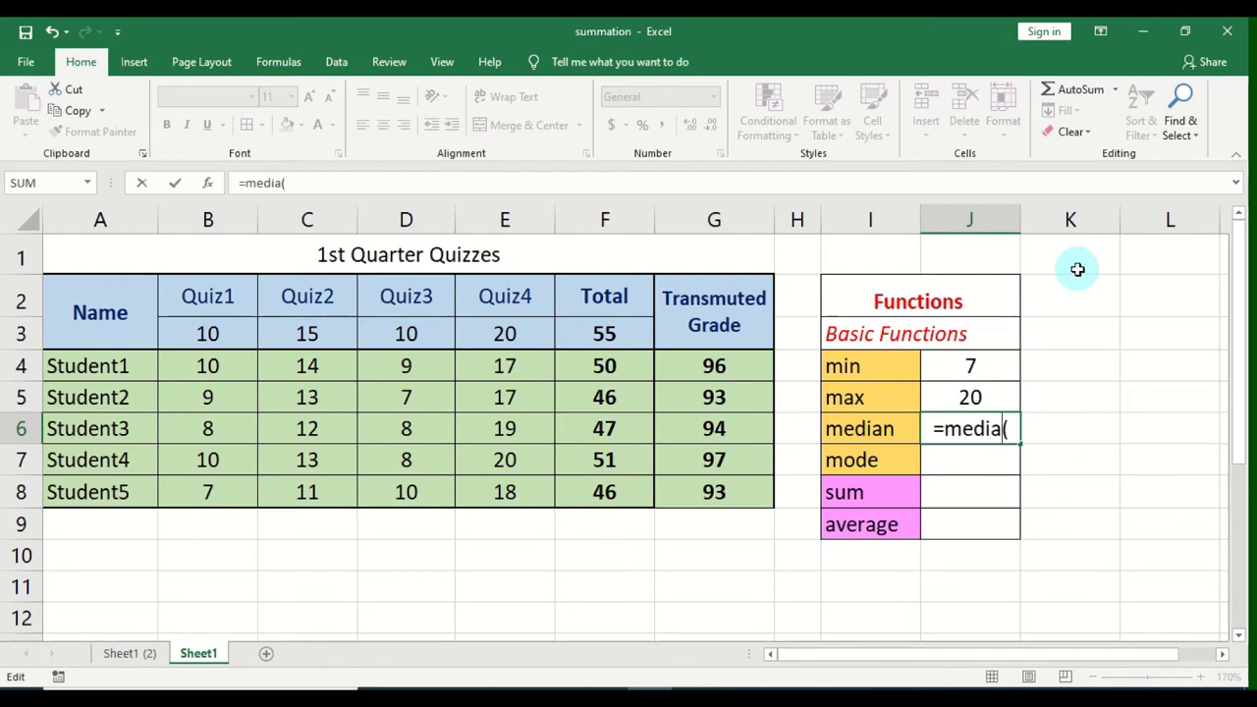
type("n")
left_click(1012, 429)
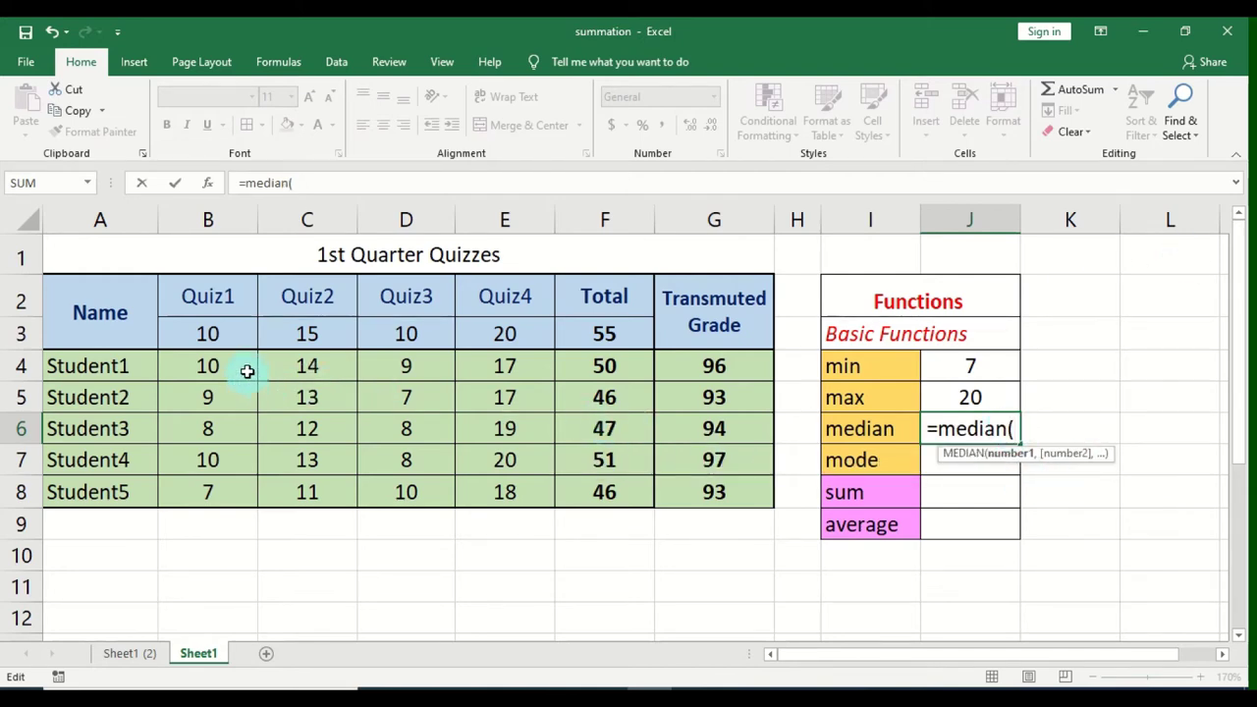
left_click(211, 368)
left_click_drag(216, 368, 530, 367)
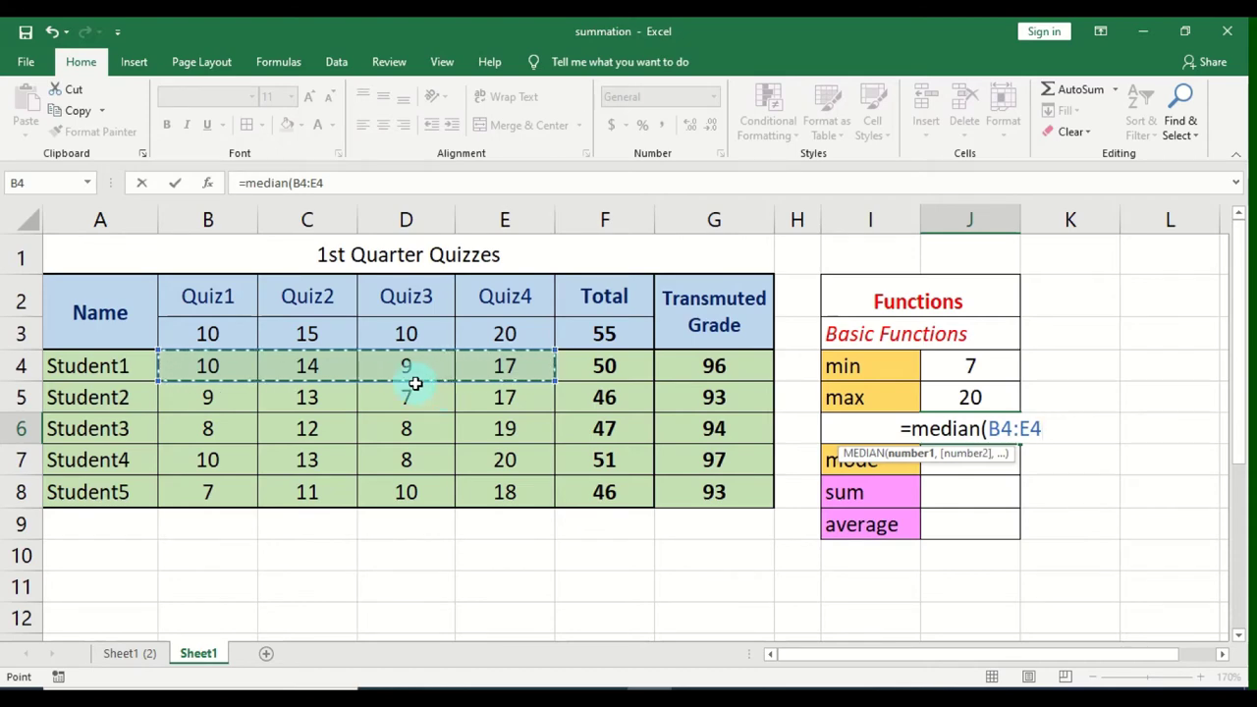
type(")")
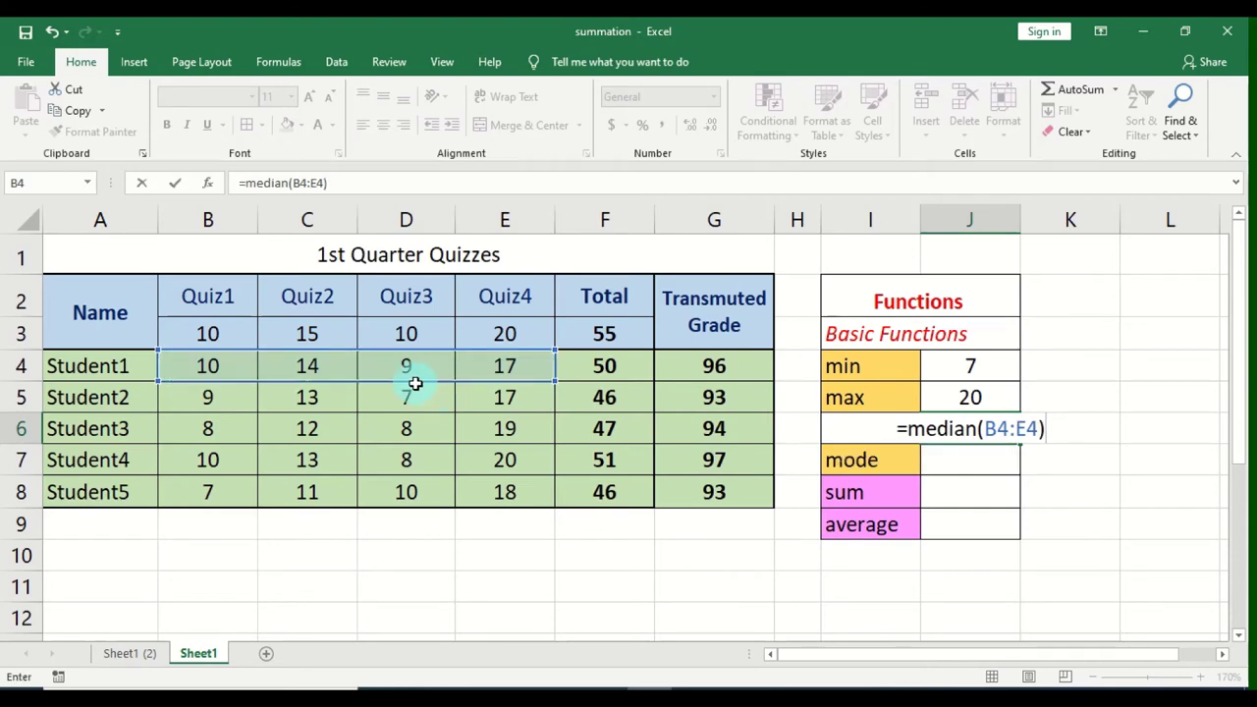
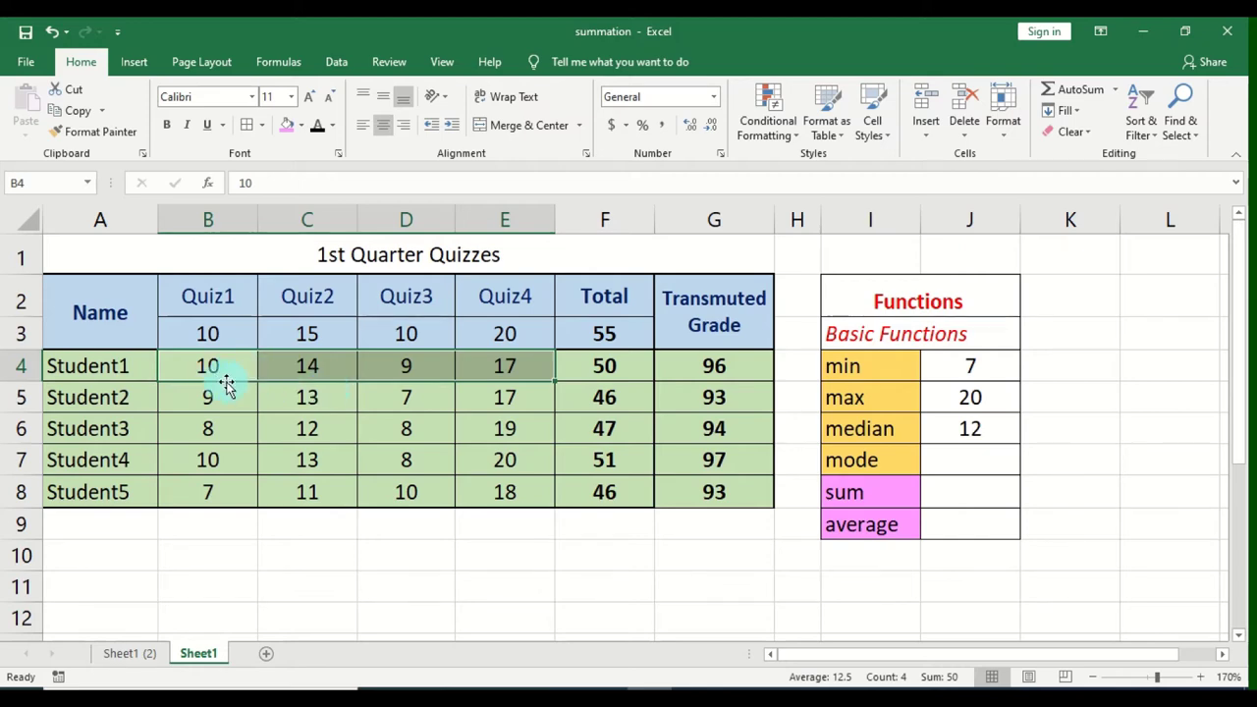
Step: List Student1's scores in ascending order in cells K4 to K7: 9, 10, 14 and 17
left_click(1099, 368)
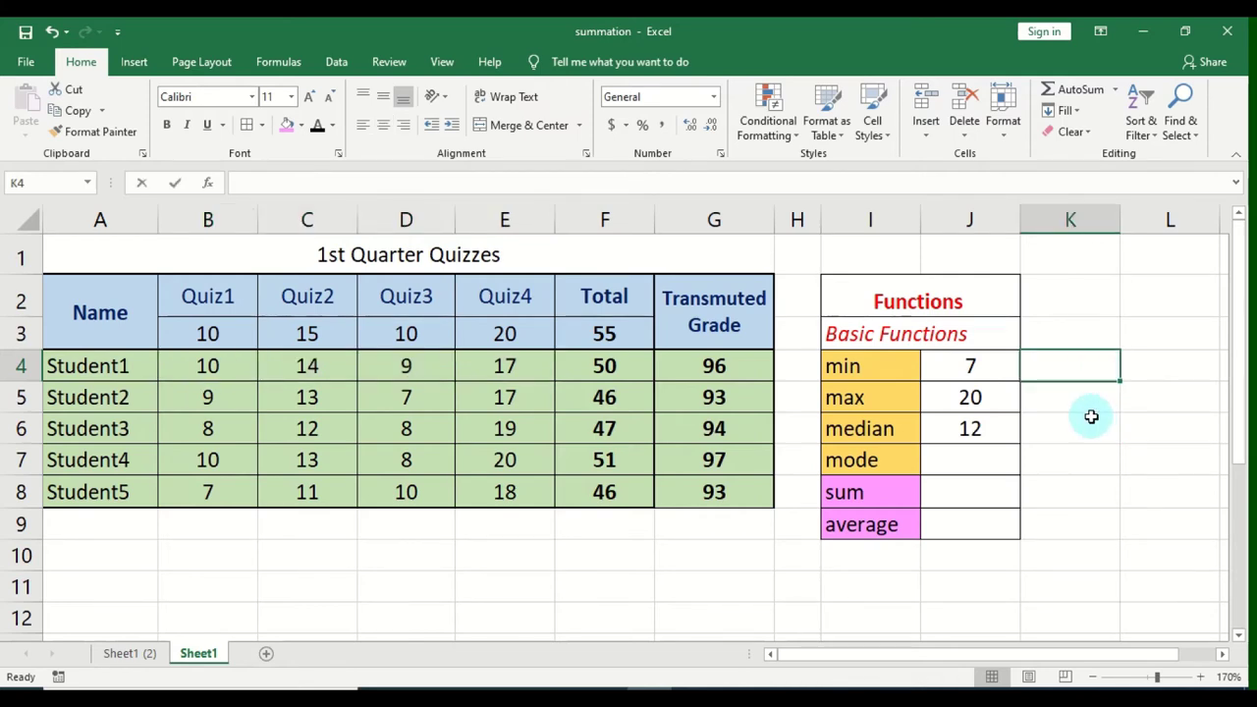
type("9")
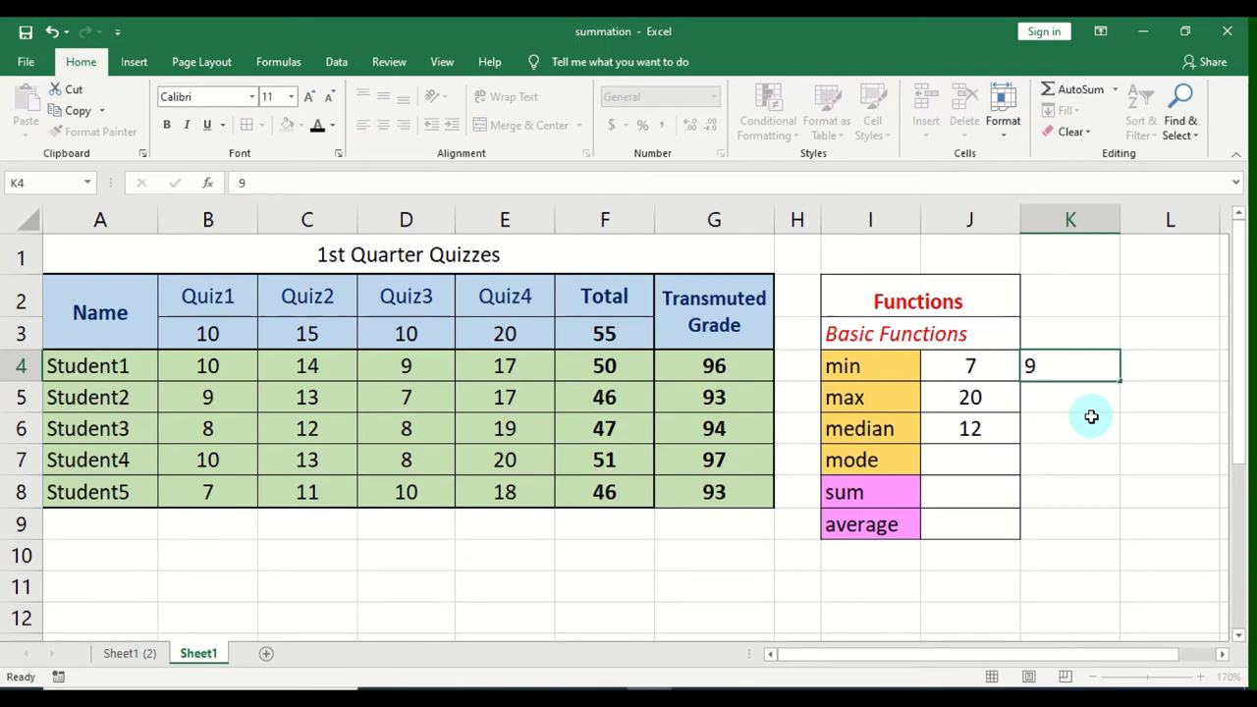
key("Return")
type("10")
key("Return")
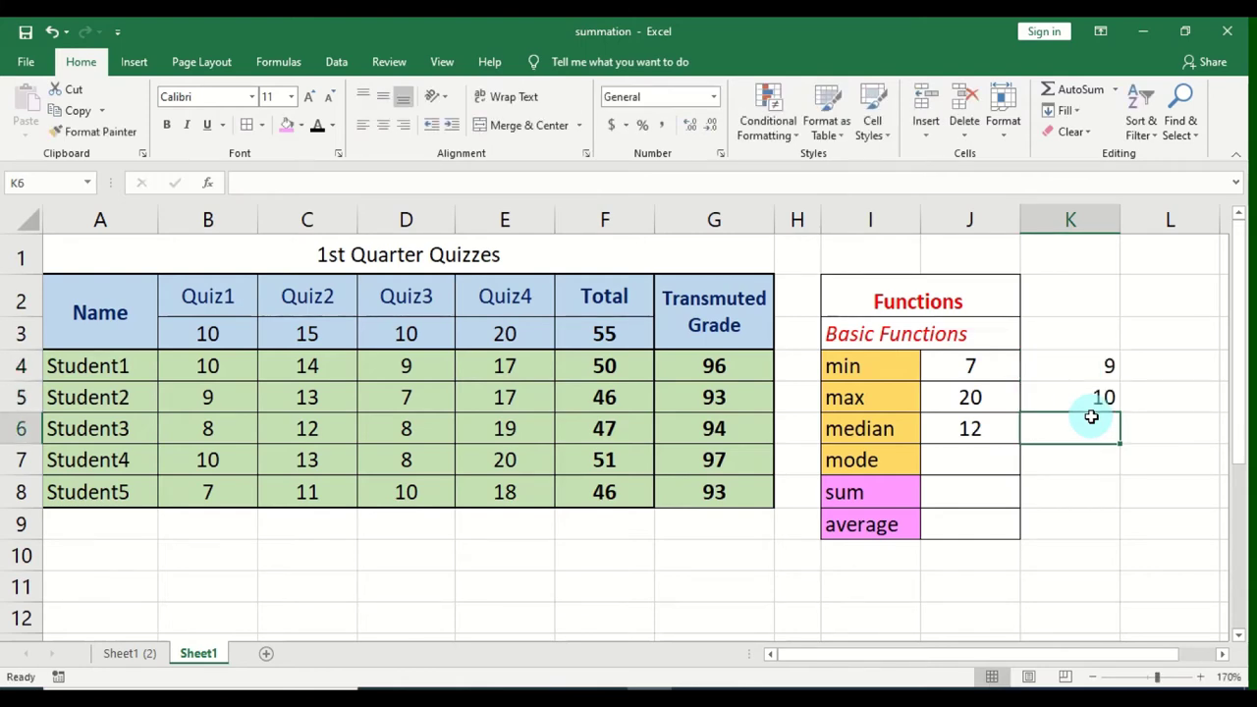
type("1")
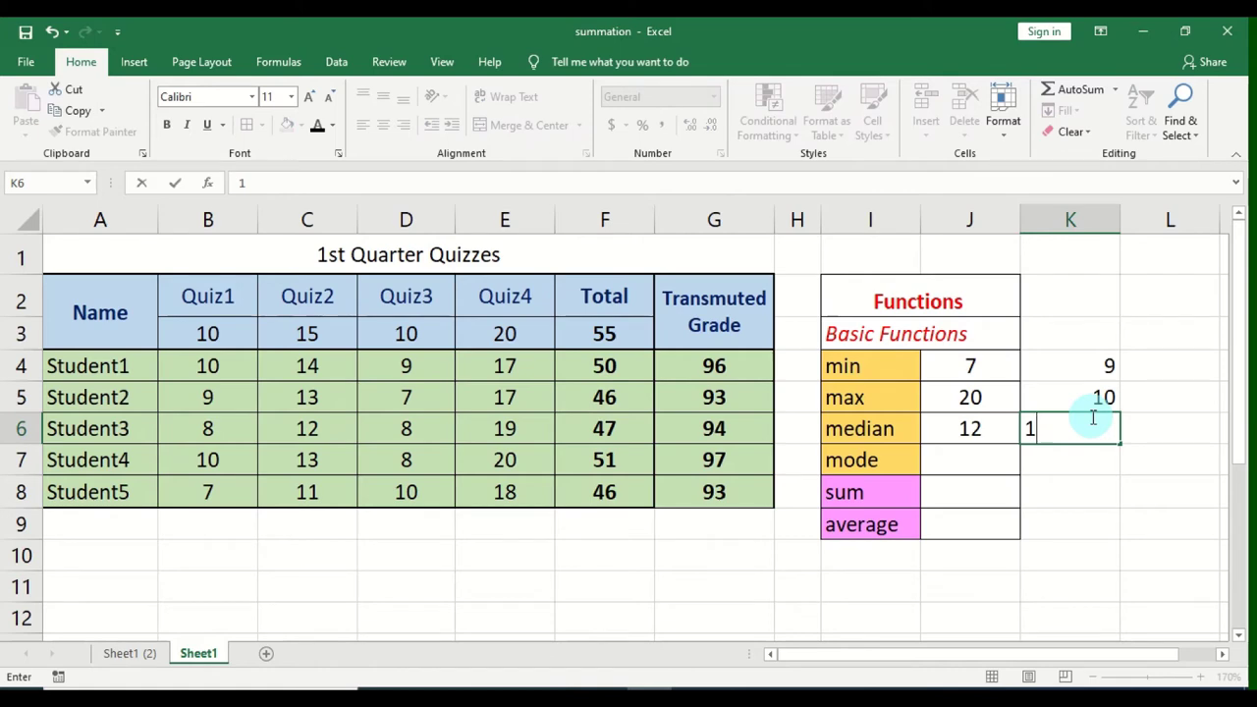
type("4")
key("Return")
type("1")
key("Return")
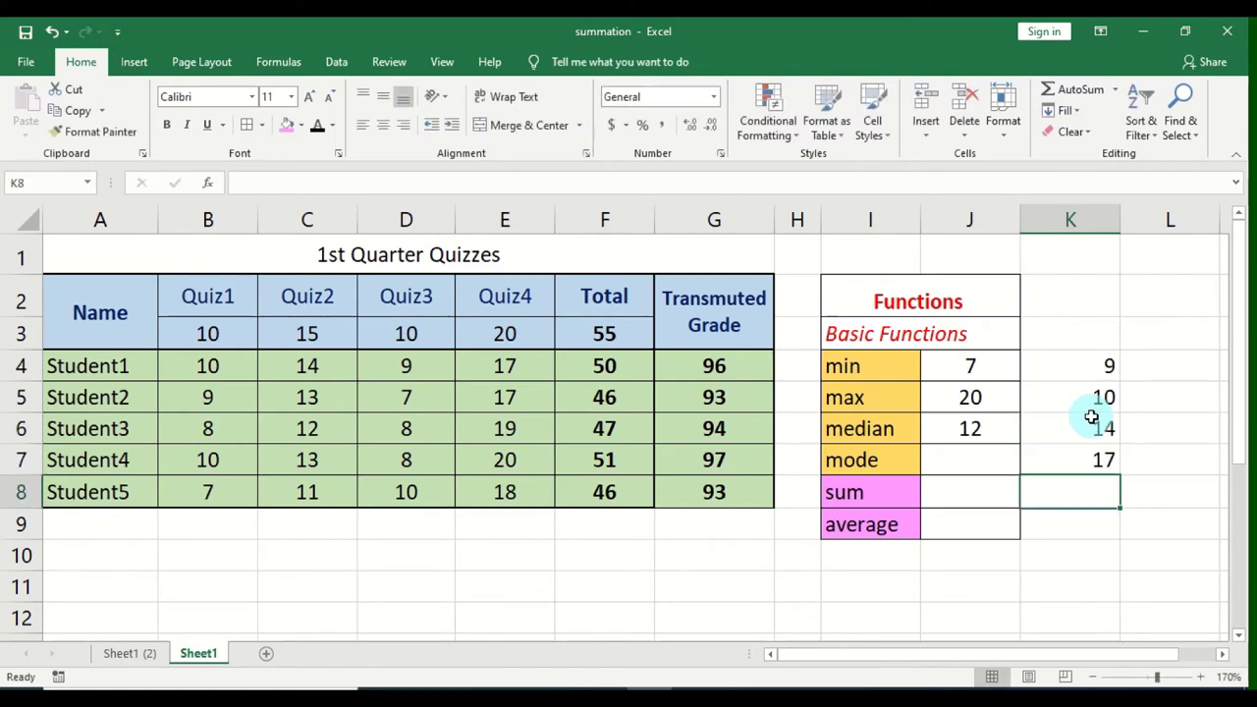
Step: Select the sorted scores in K4:K7, then only the two middle scores in K5:K6, to check the median
left_click(1081, 366)
left_click_drag(1081, 366, 1066, 465)
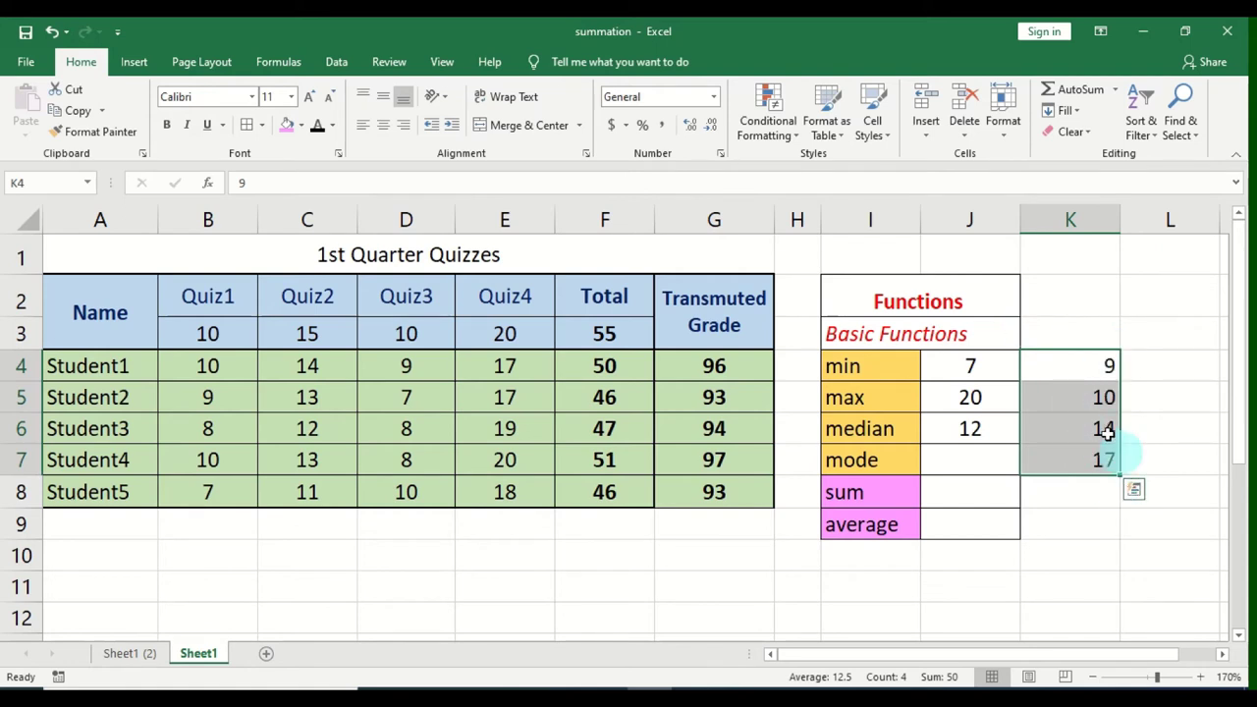
left_click_drag(1070, 397, 1075, 426)
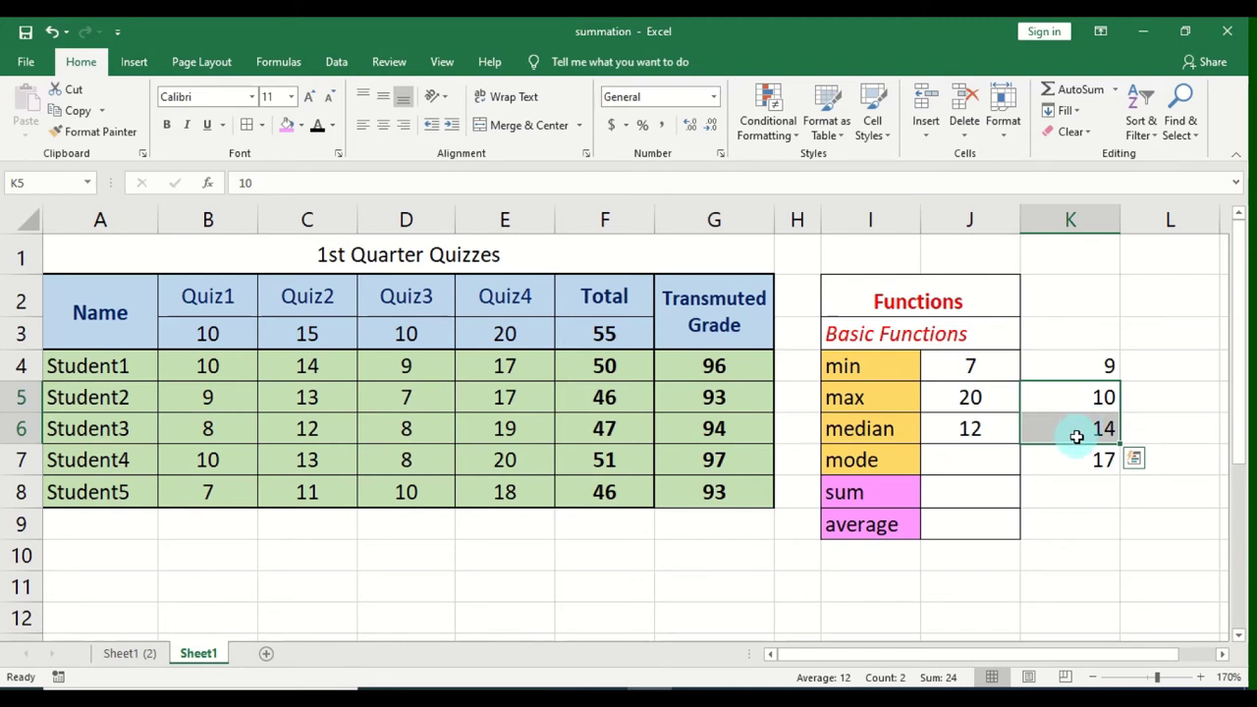
Step: Change the MEDIAN formula in cell J6 to cover all students' Quiz1 scores, B4:B8
left_click(955, 430)
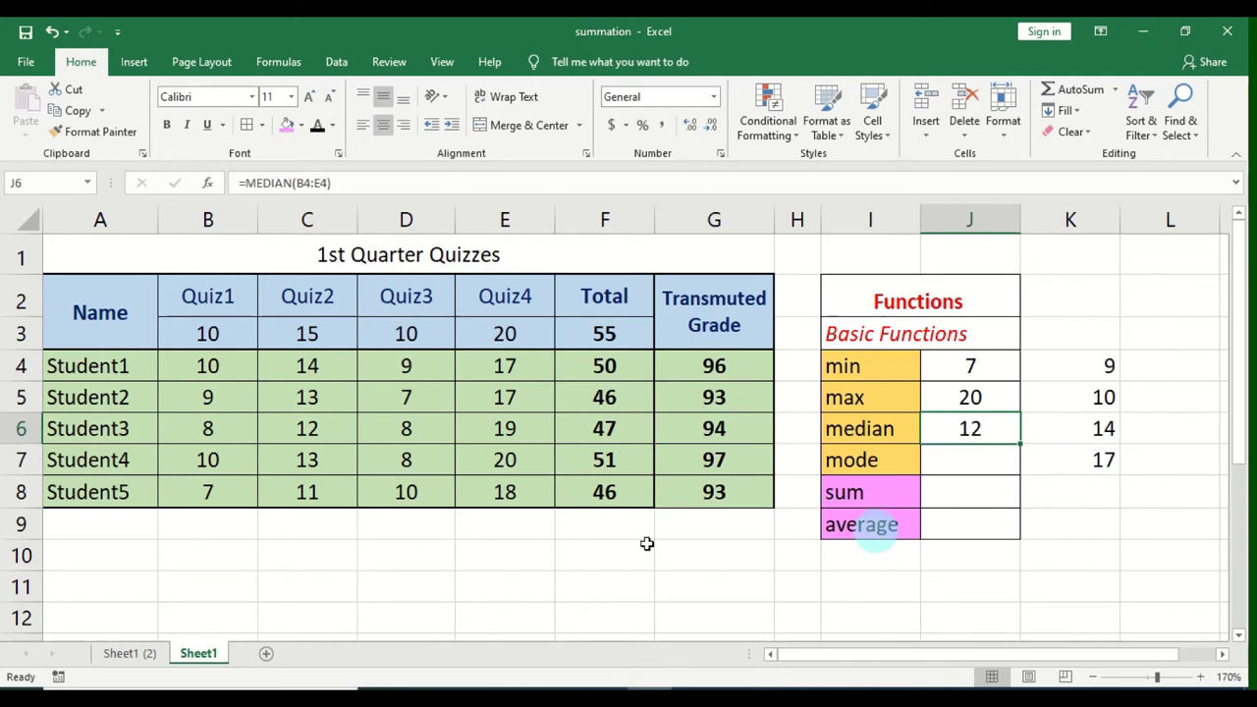
double_click(990, 433)
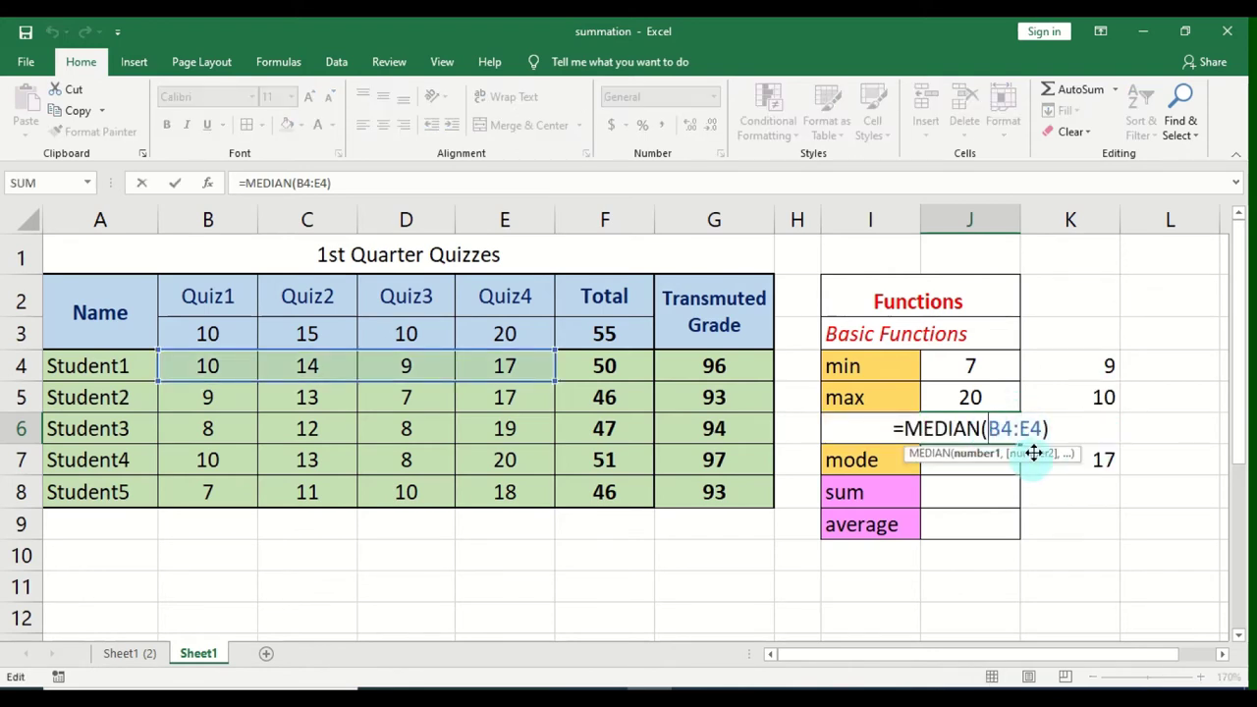
left_click_drag(1046, 428, 991, 428)
key("BackSpace")
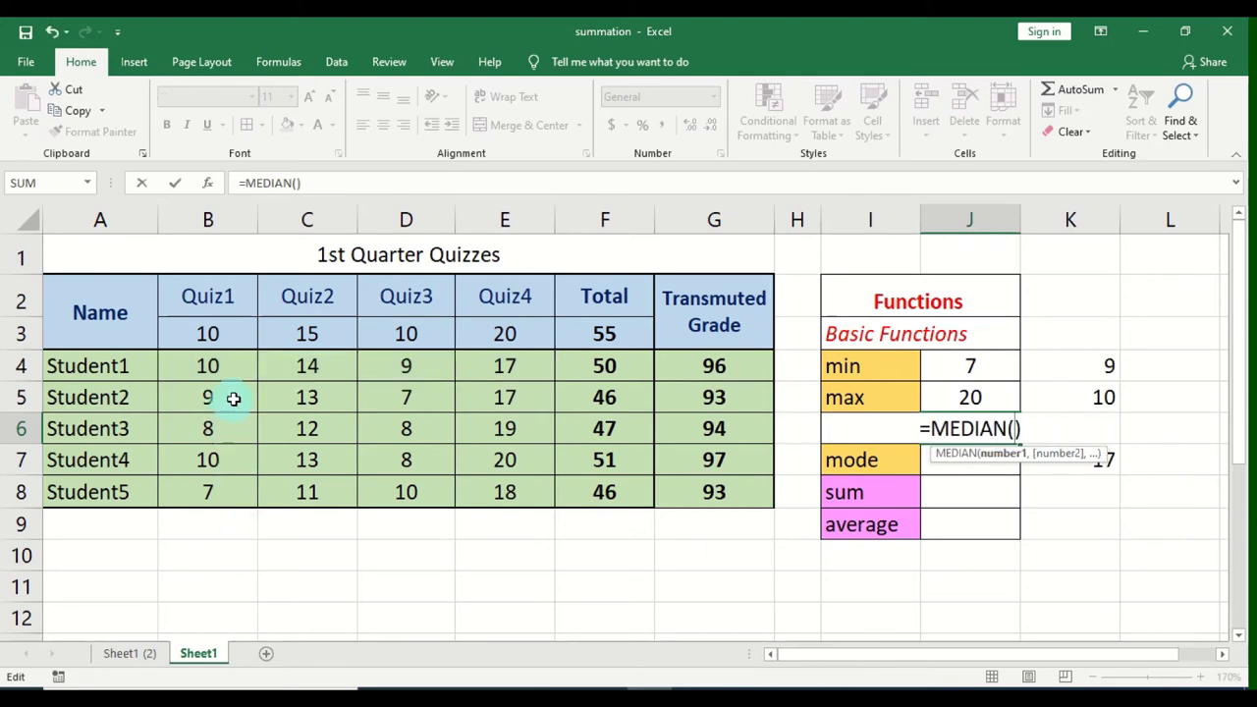
left_click_drag(233, 370, 257, 503)
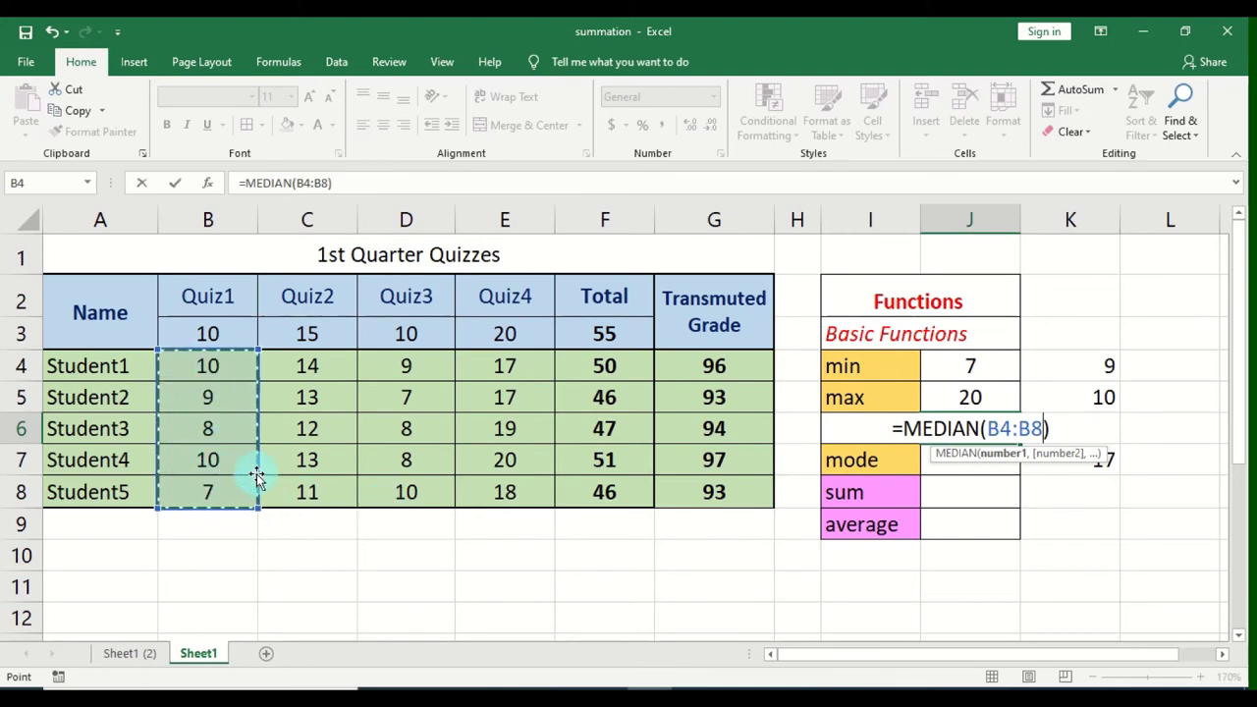
key("Return")
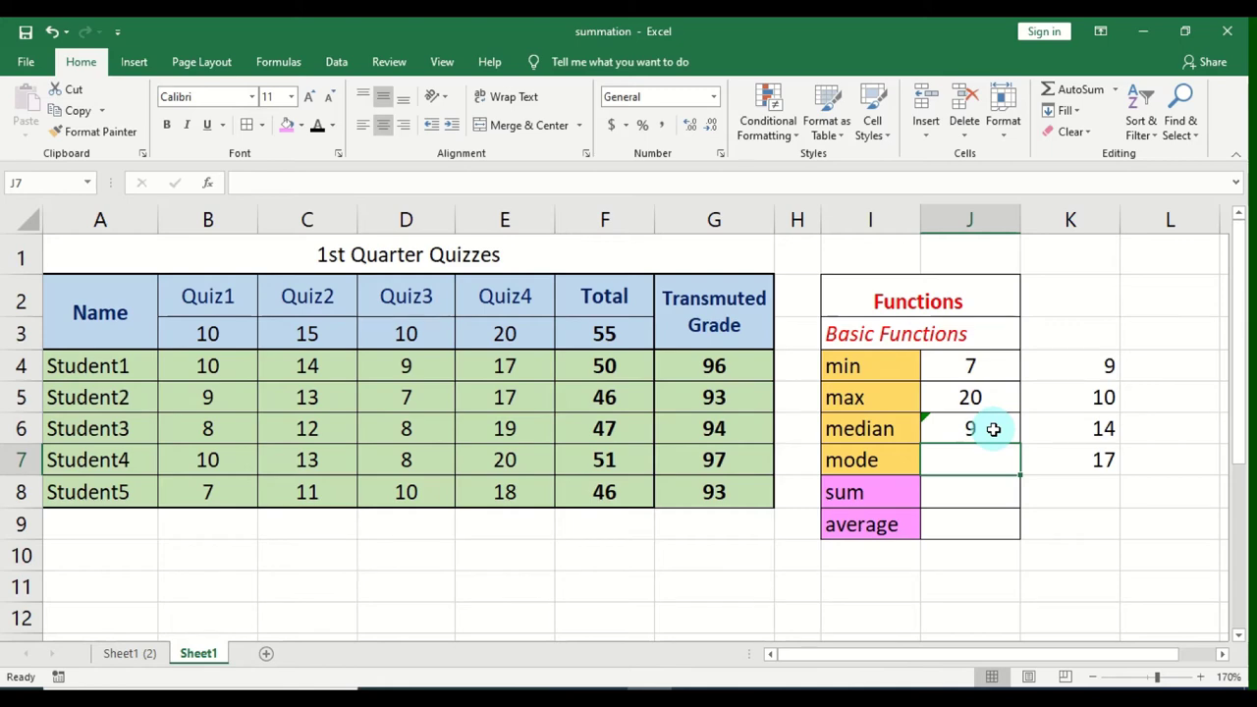
Step: Replace the scratch scores in column K with the Quiz1 scores in ascending order in K4 to K8: 7, 8, 9, 10 and 10
left_click_drag(1097, 368, 1089, 459)
key("Delete")
left_click(1092, 366)
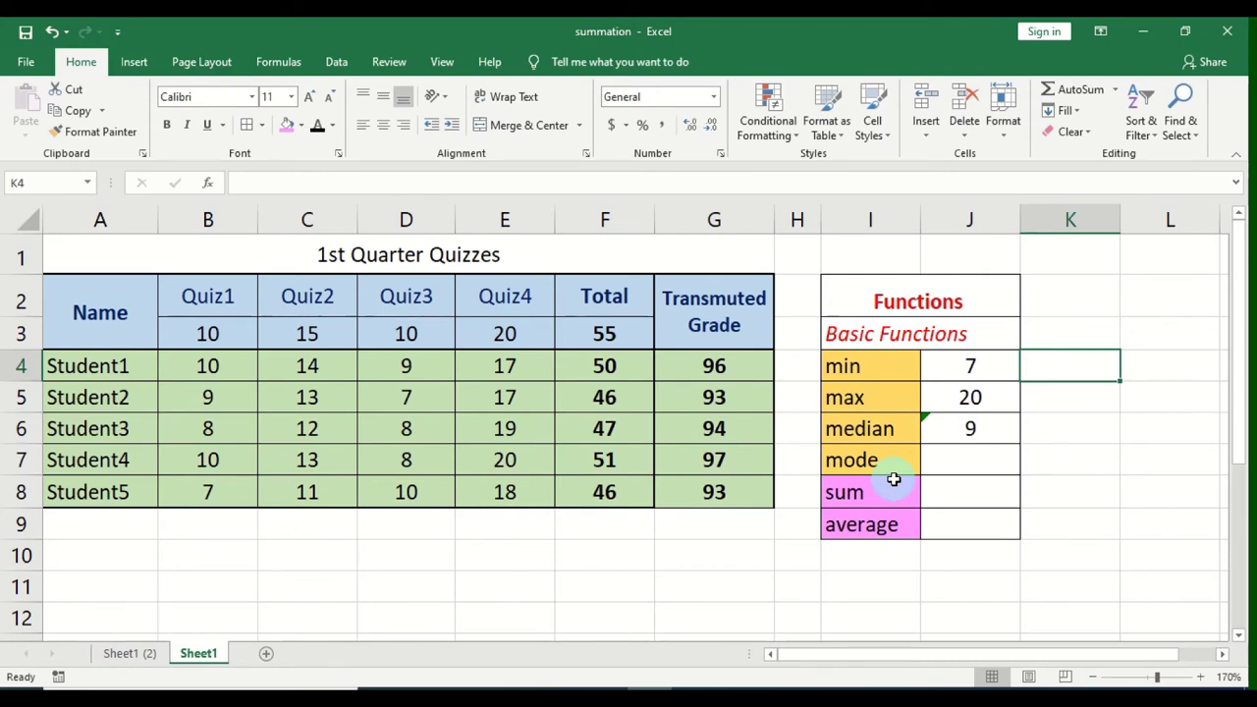
type("7")
key("Return")
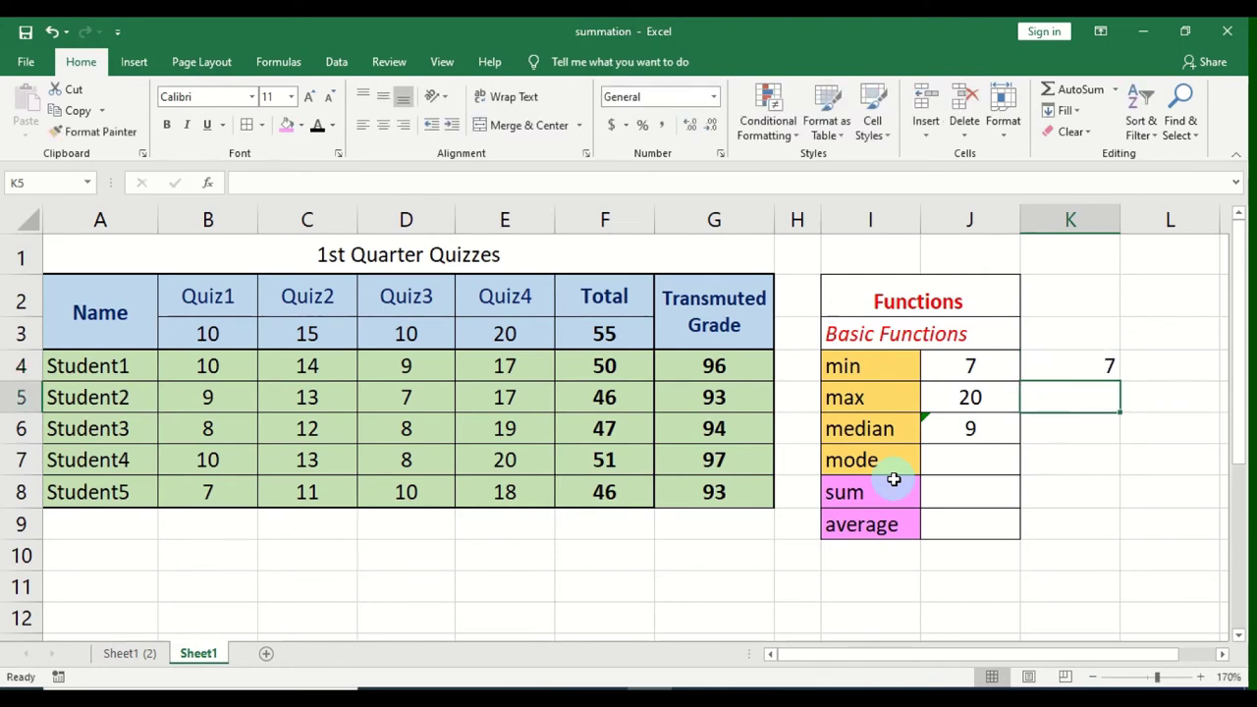
type("8")
key("Return")
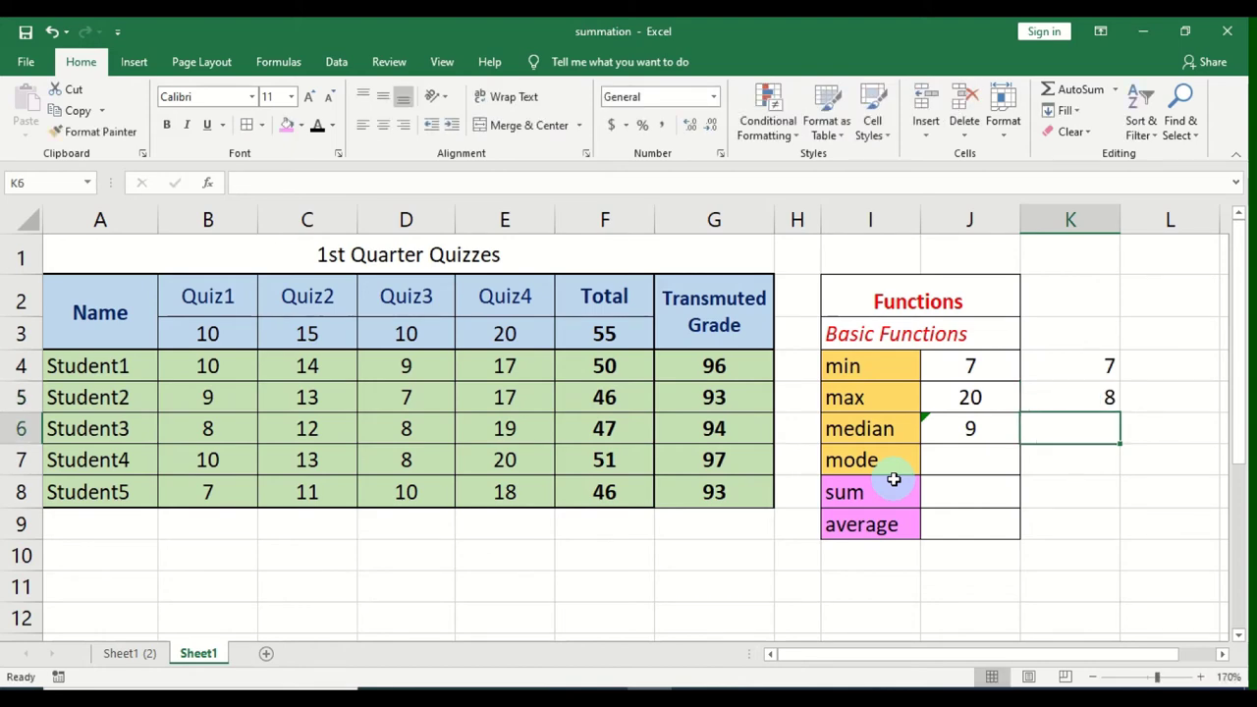
type("9")
key("Return")
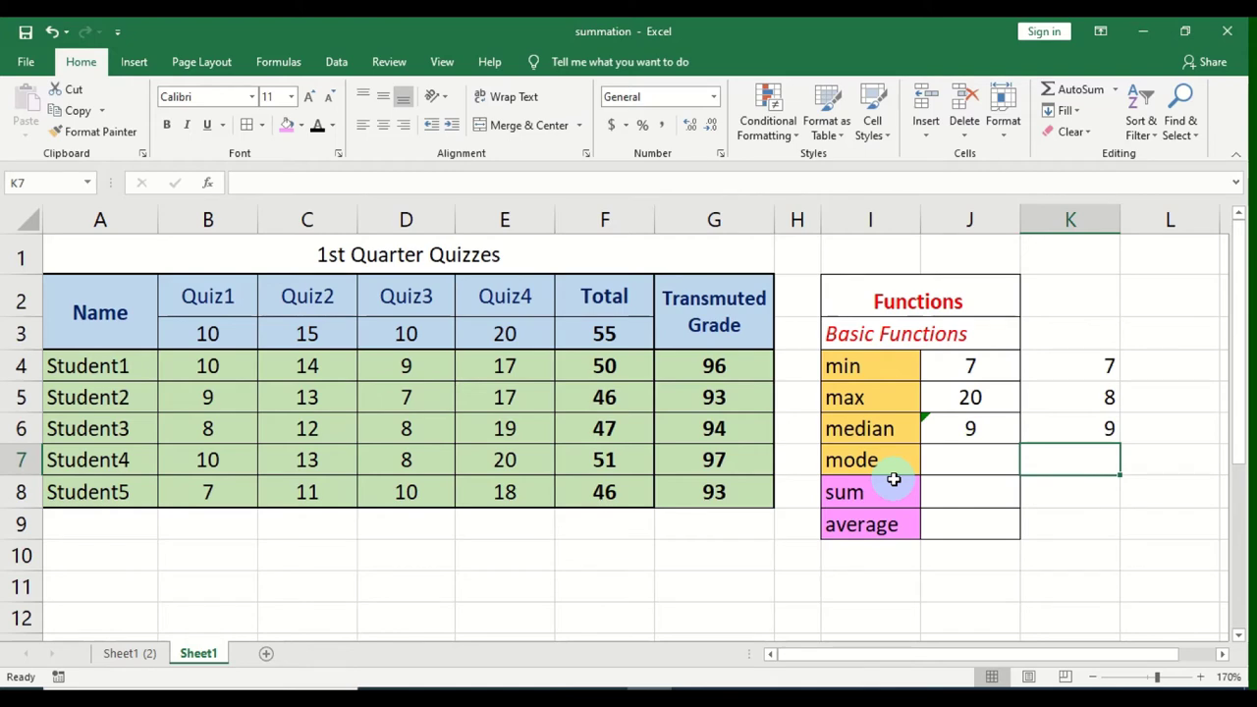
type("10")
key("Return")
type("10")
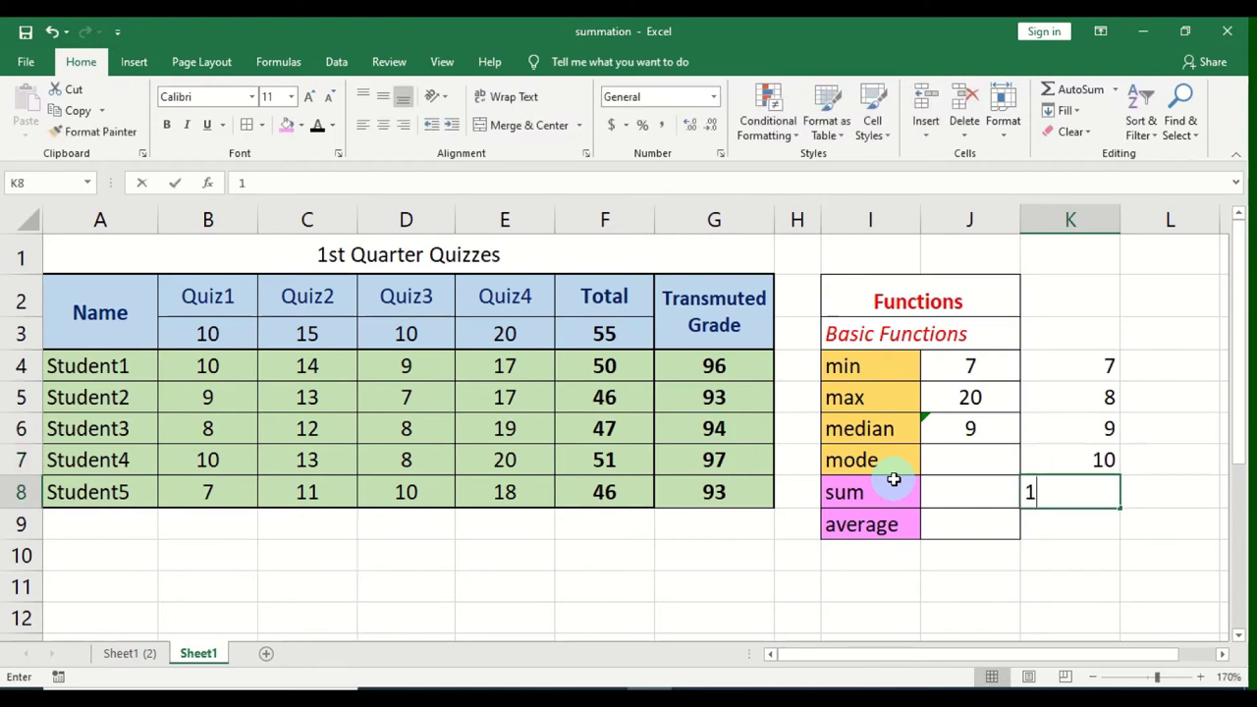
key("Return")
Step: Check the middle score of the sorted Quiz1 list against the median in J6, and clear the scratch list in K4:K8
left_click_drag(1092, 367, 1081, 495)
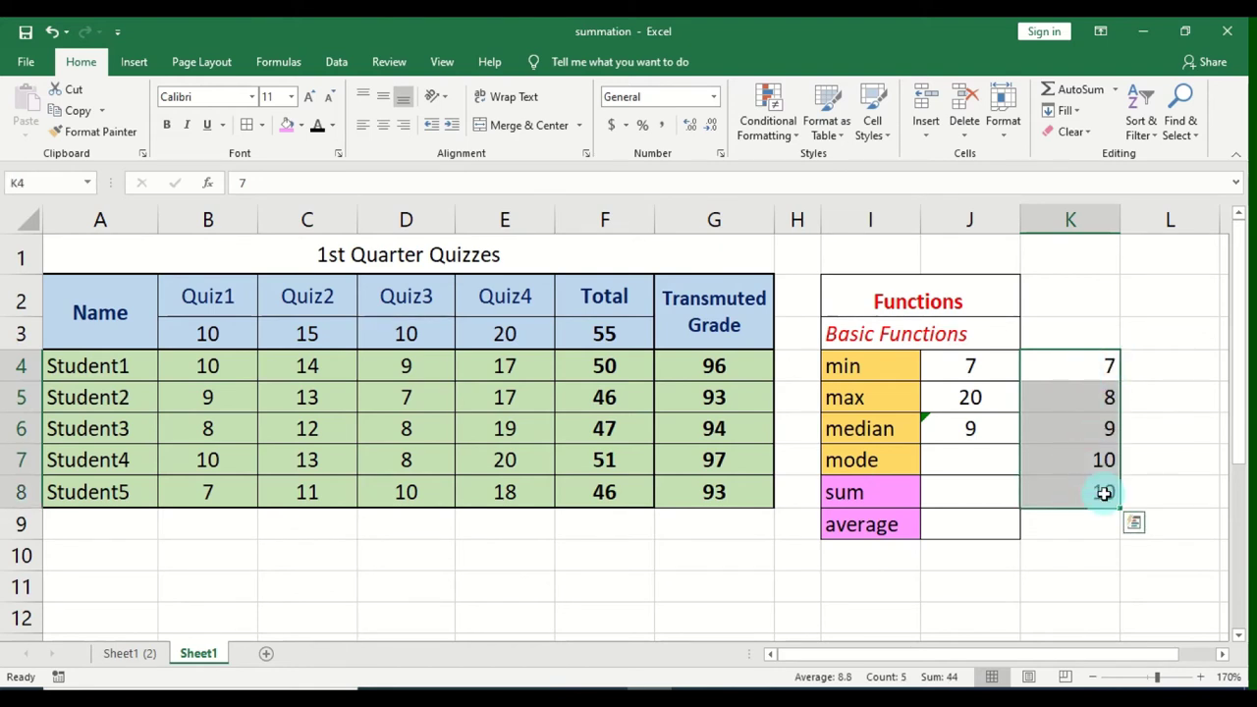
left_click(1089, 431)
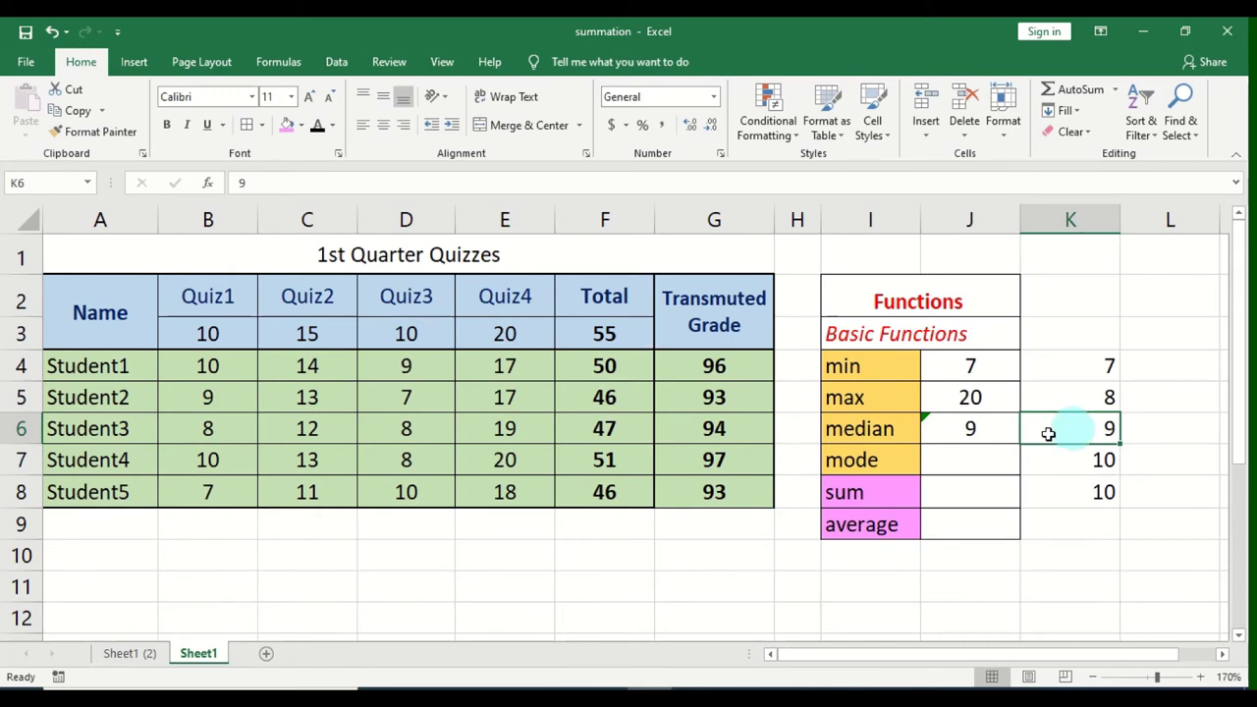
left_click(980, 429)
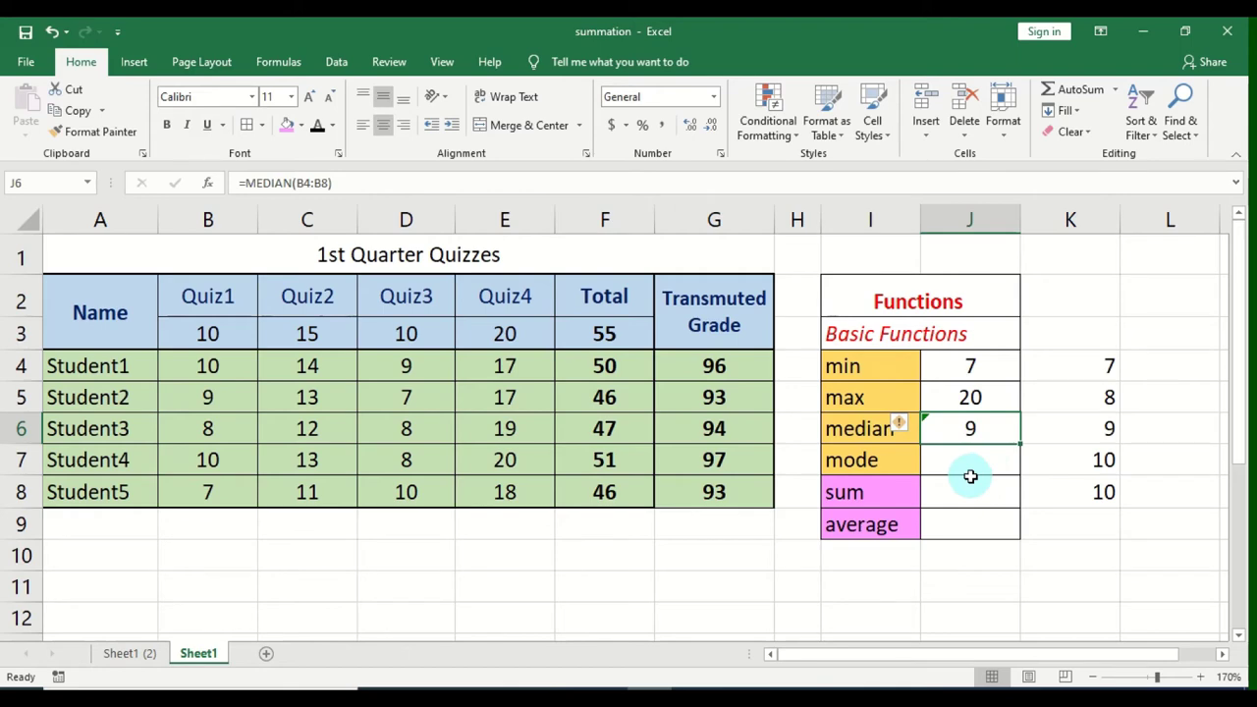
left_click_drag(1094, 364, 1099, 485)
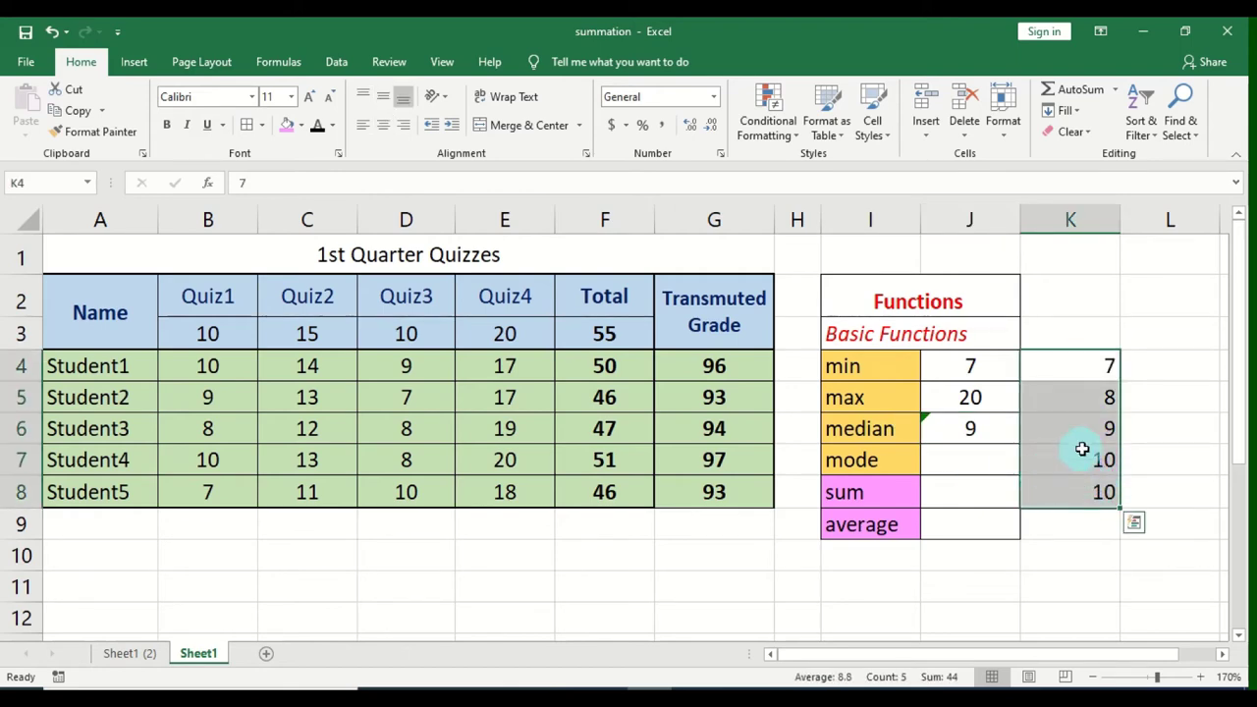
key("Delete")
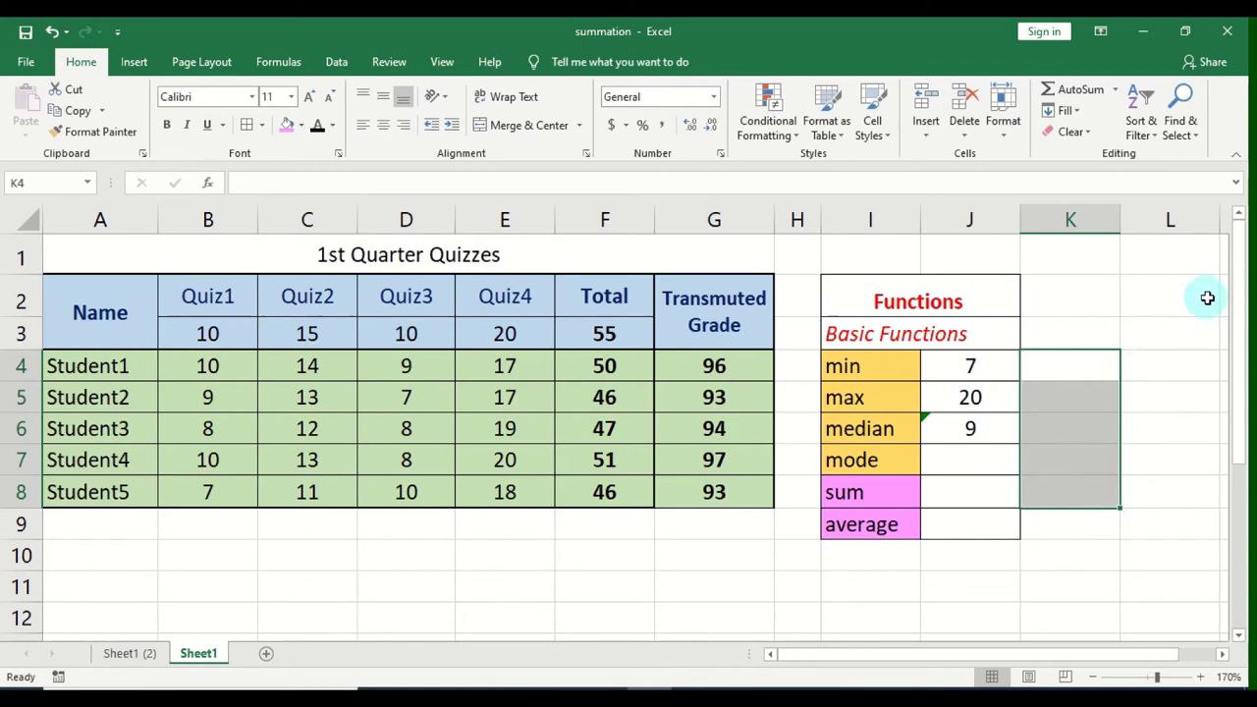
left_click(992, 431)
key("Delete")
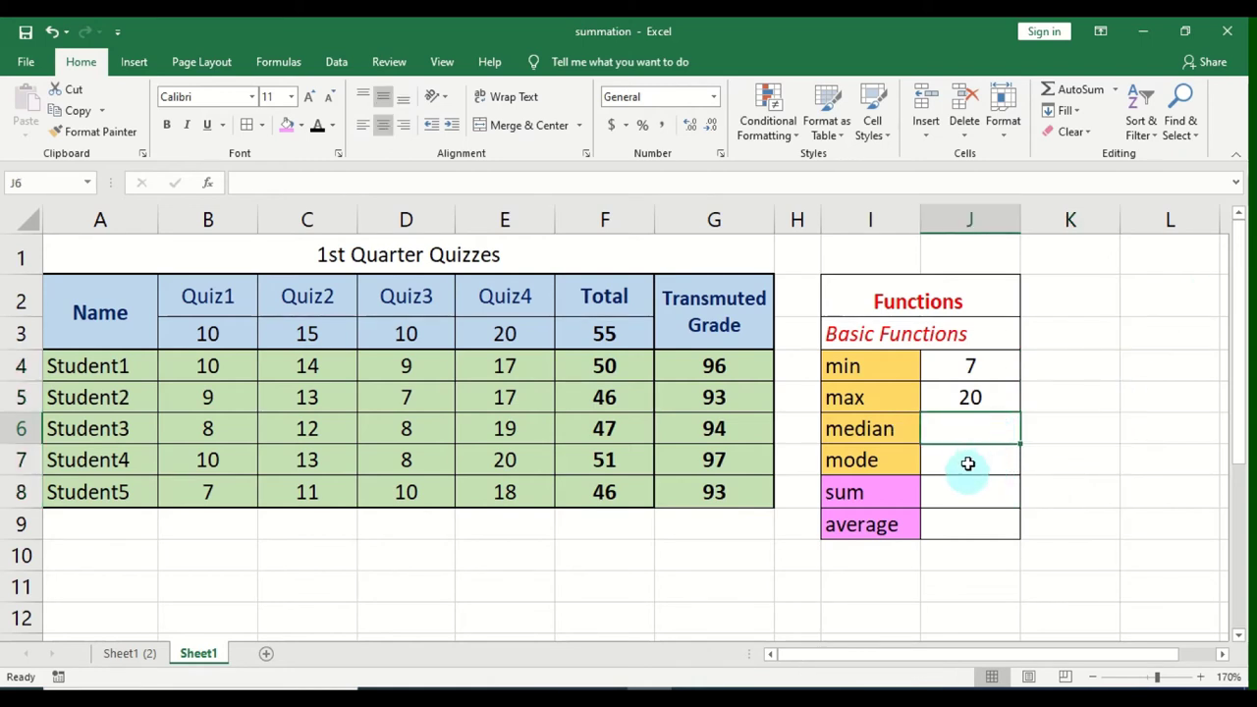
key("ctrl+z")
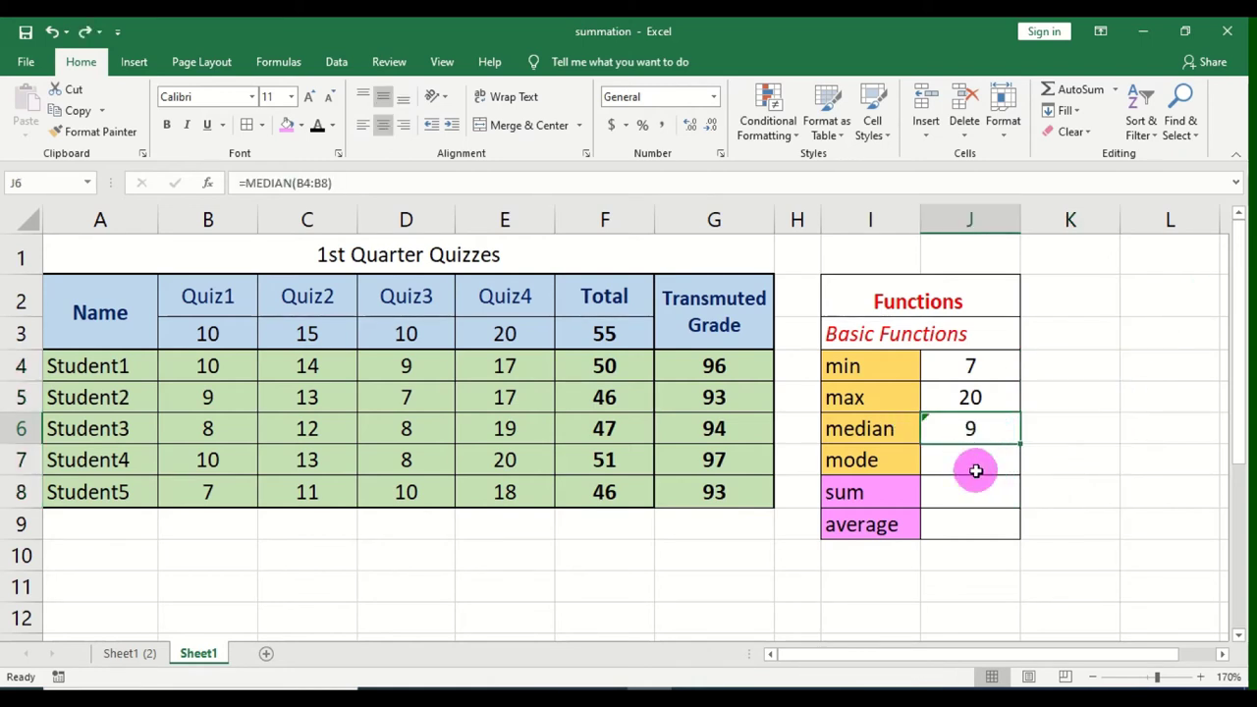
Step: Enter a MODE formula over all quiz scores, B4:E8, in cell J7 beside the mode label
left_click(973, 464)
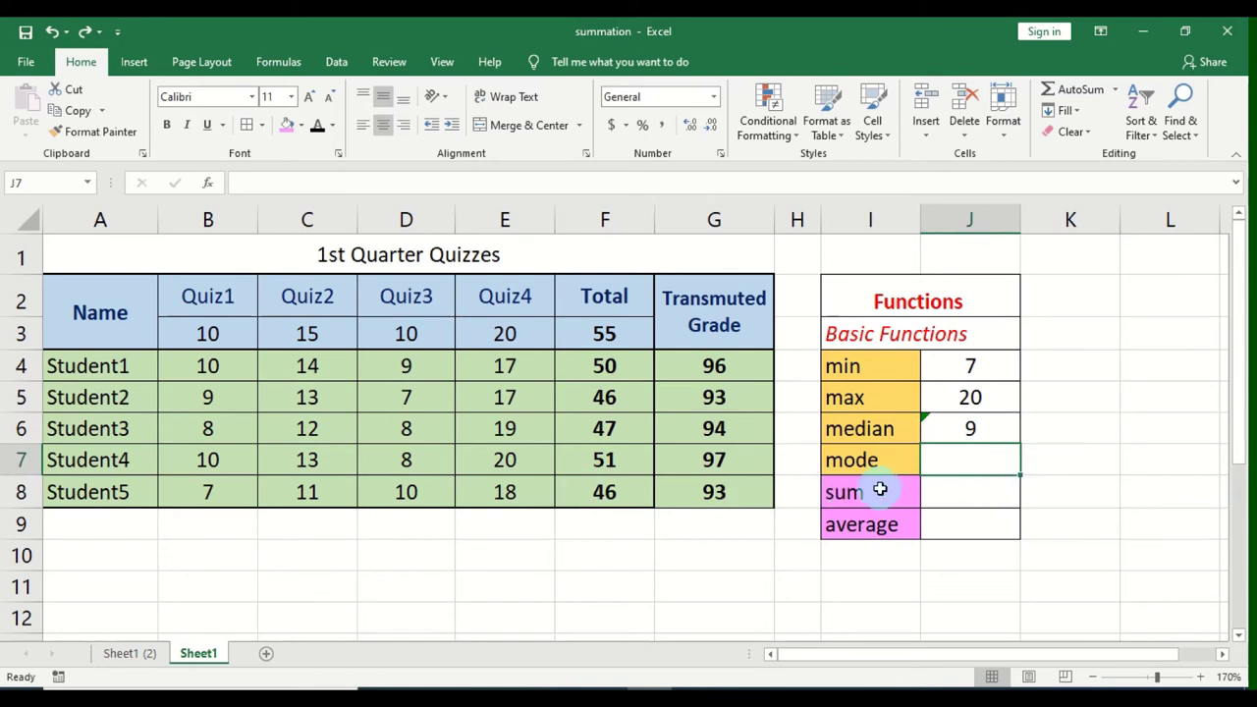
type("=")
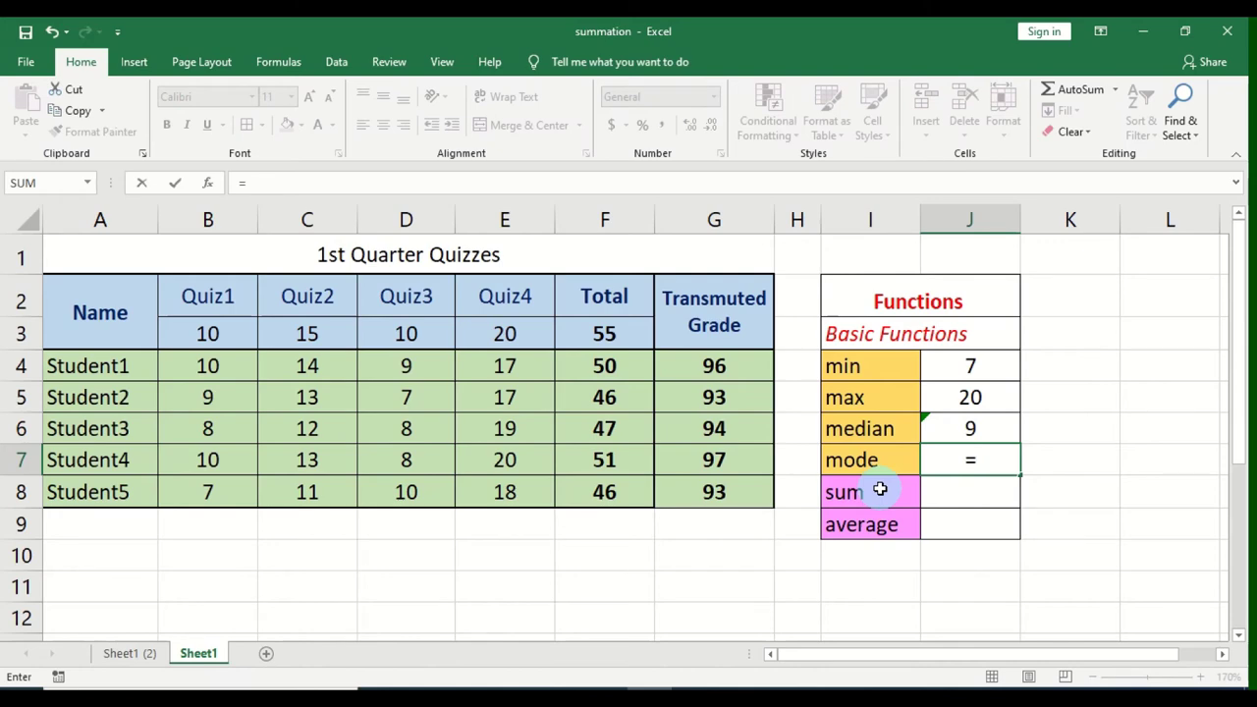
type("mode")
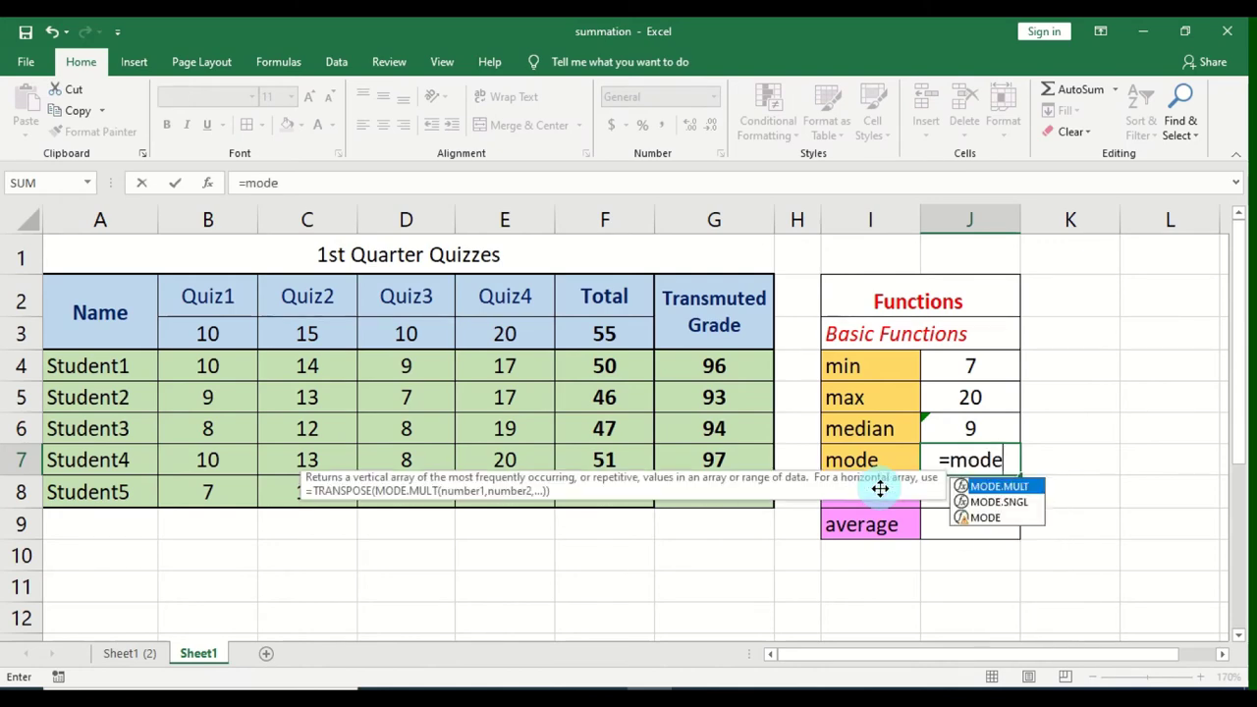
type("(")
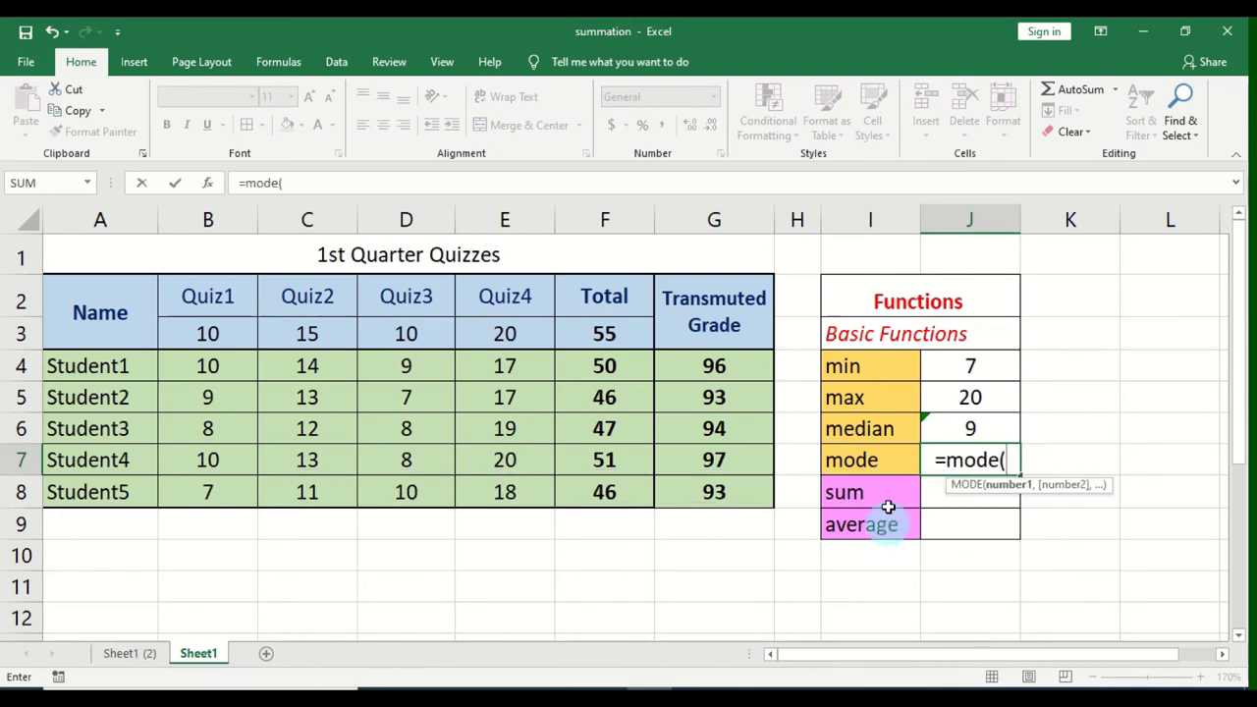
left_click_drag(210, 363, 492, 496)
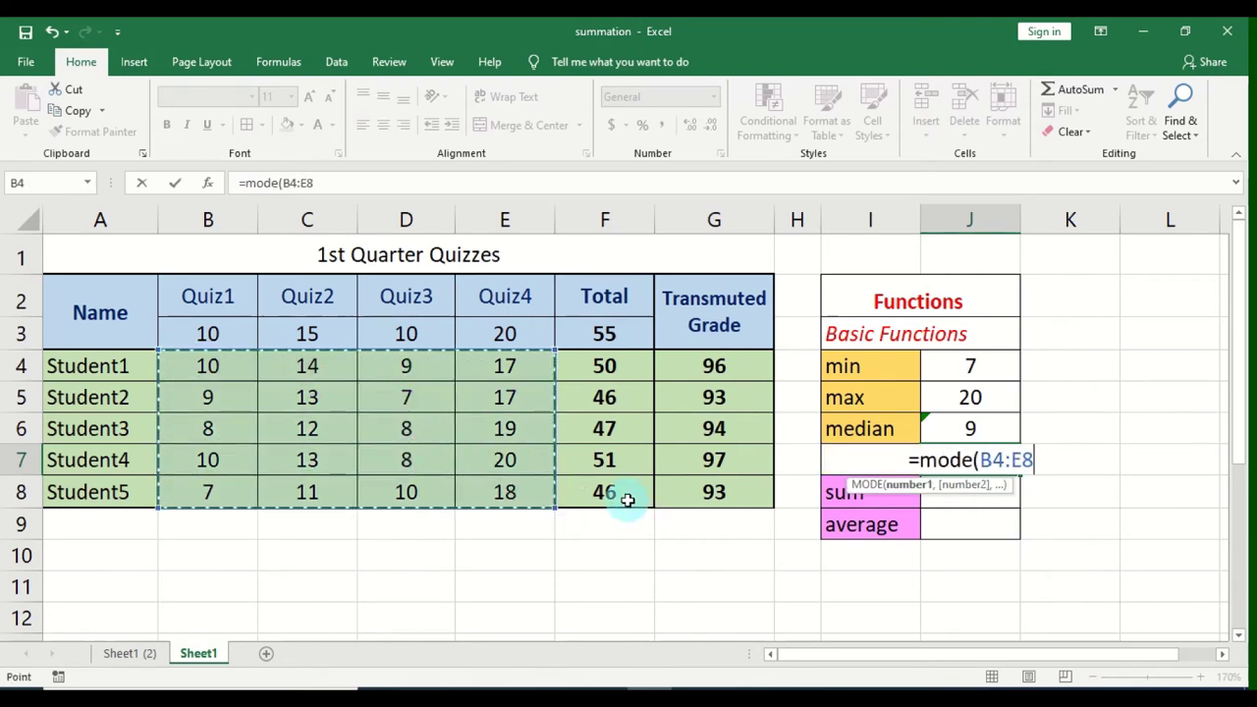
type(")")
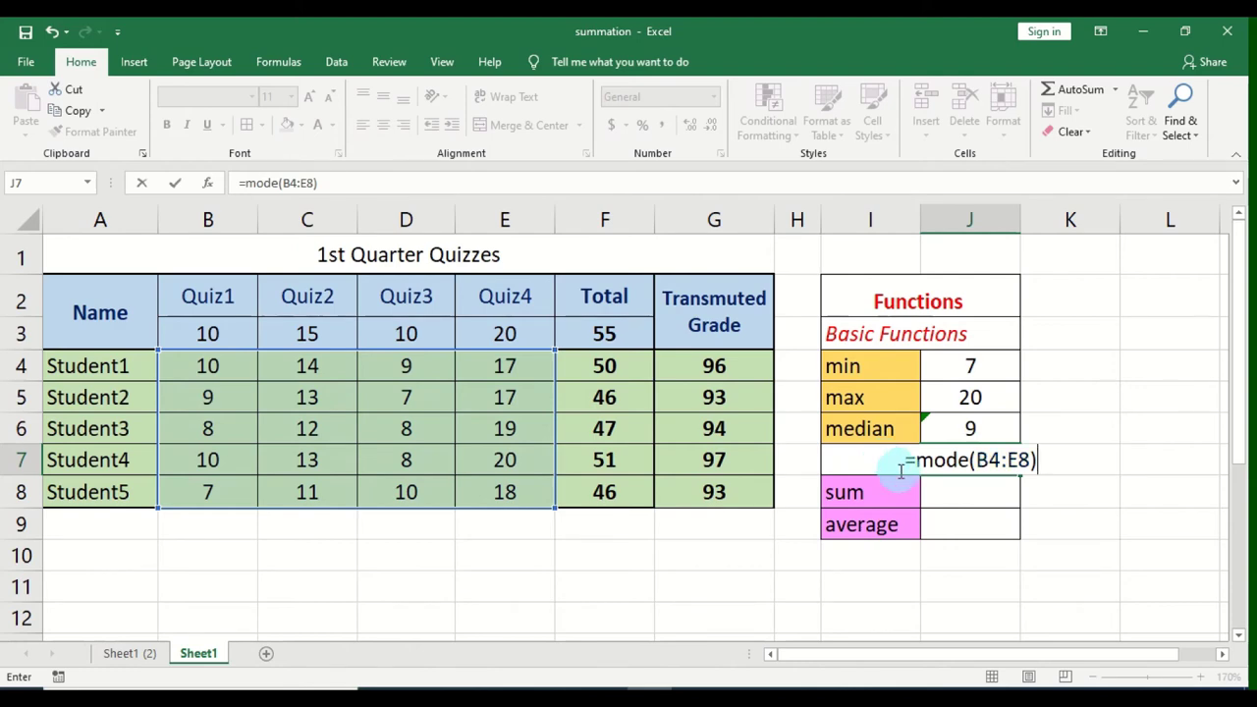
key("Return")
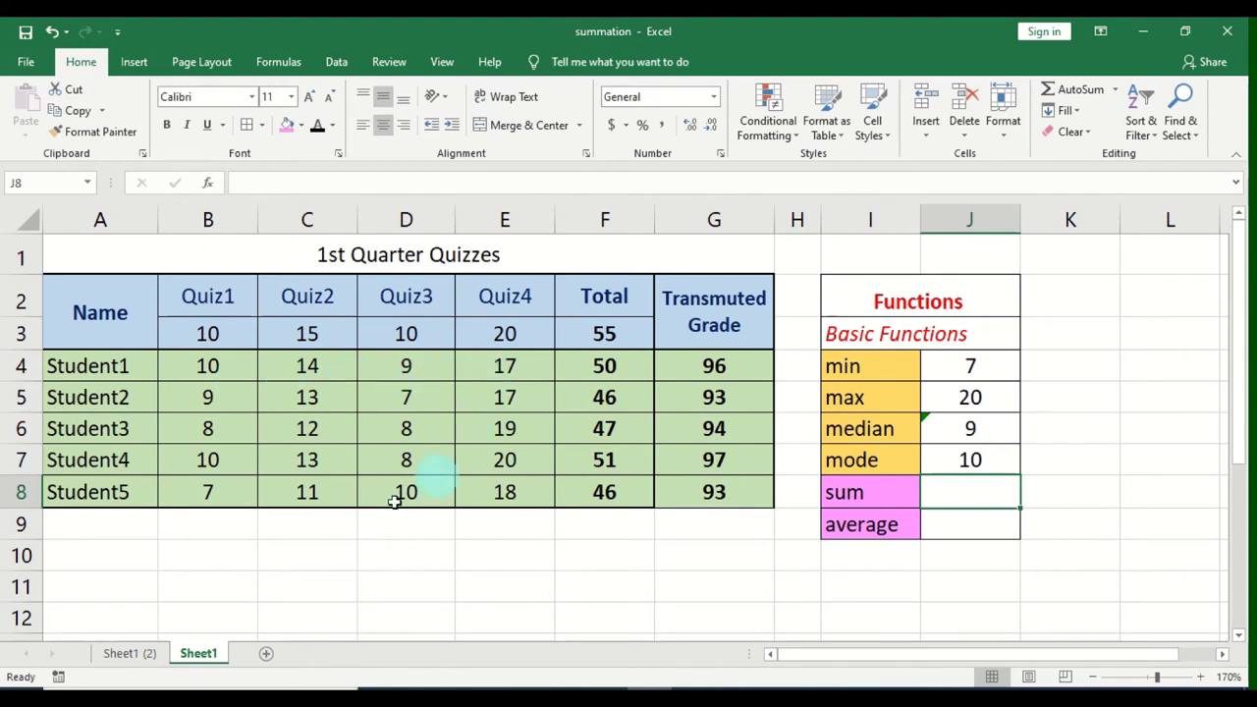
Step: Examine the quiz scores in B4:E8, comparing the cells that hold 10 with those that hold 8, to check the mode
left_click(210, 363)
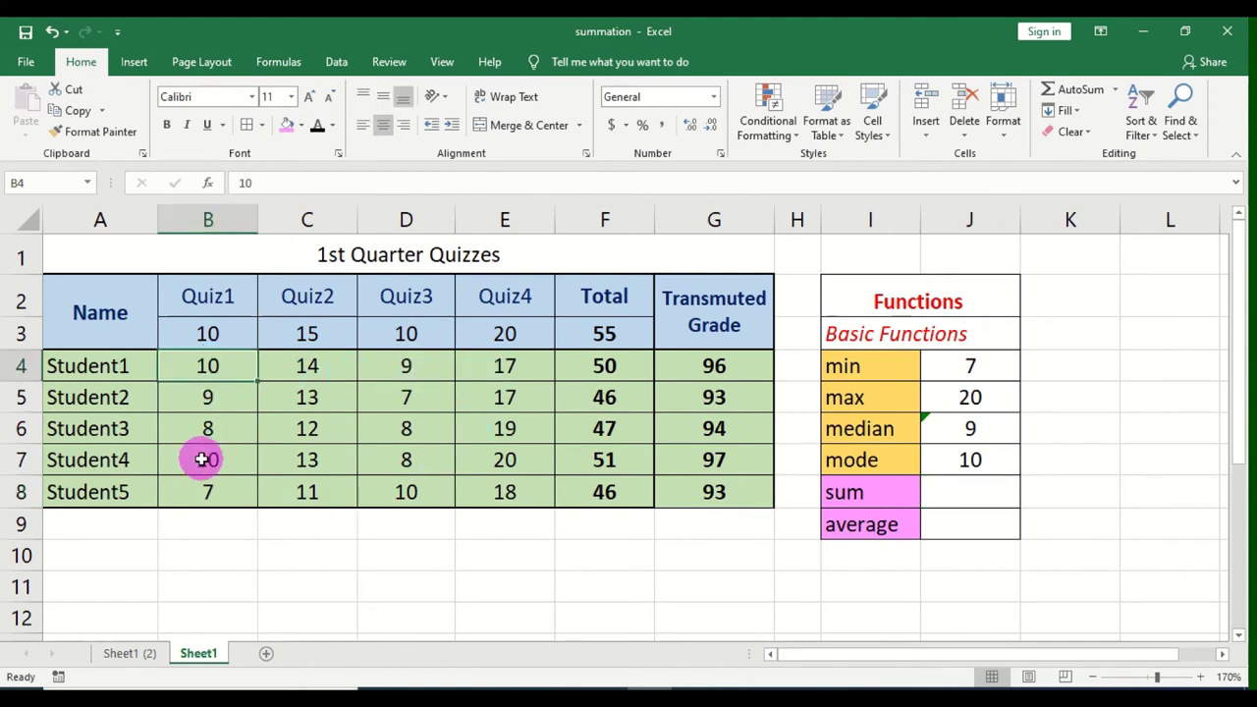
left_click(408, 494)
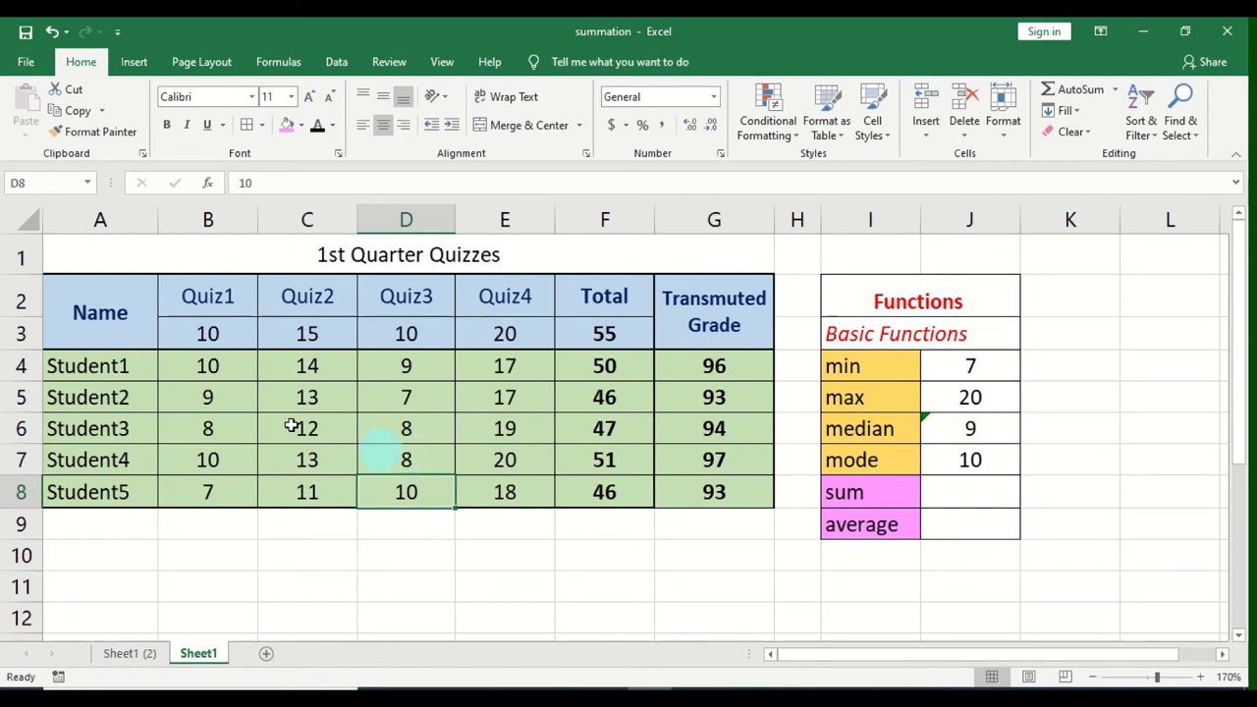
left_click_drag(208, 365, 503, 488)
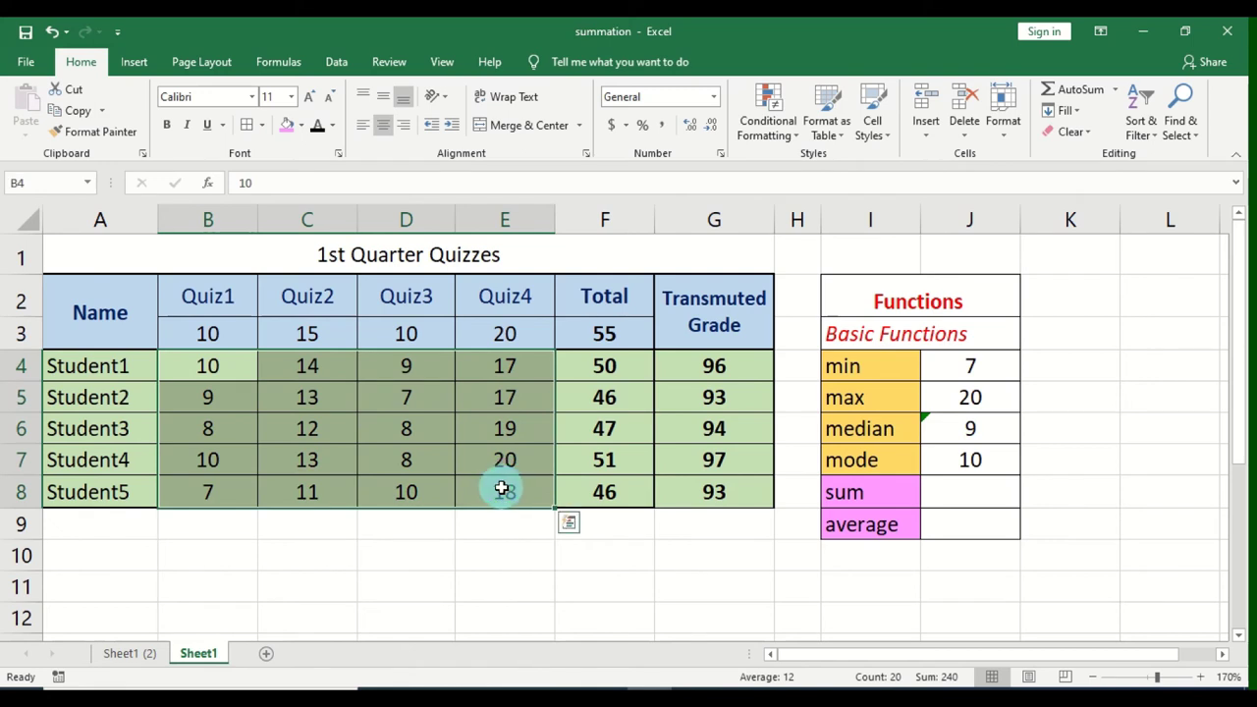
left_click(211, 364)
left_click(207, 460)
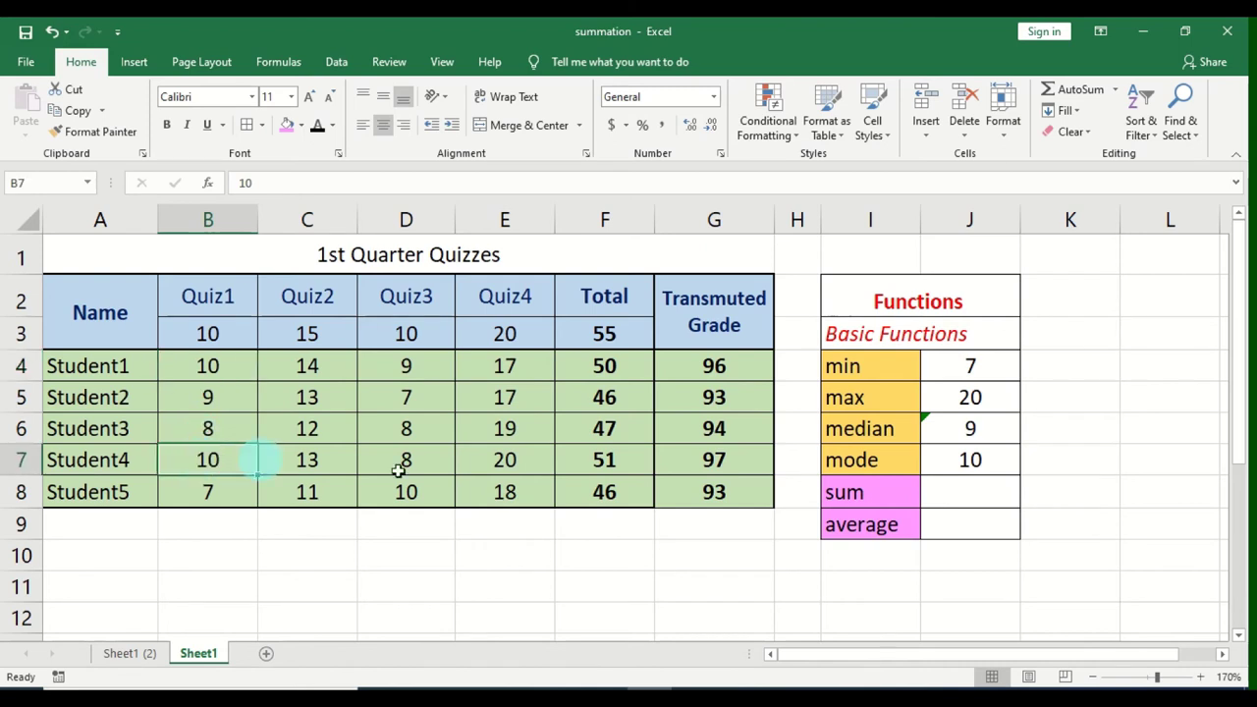
left_click(399, 488)
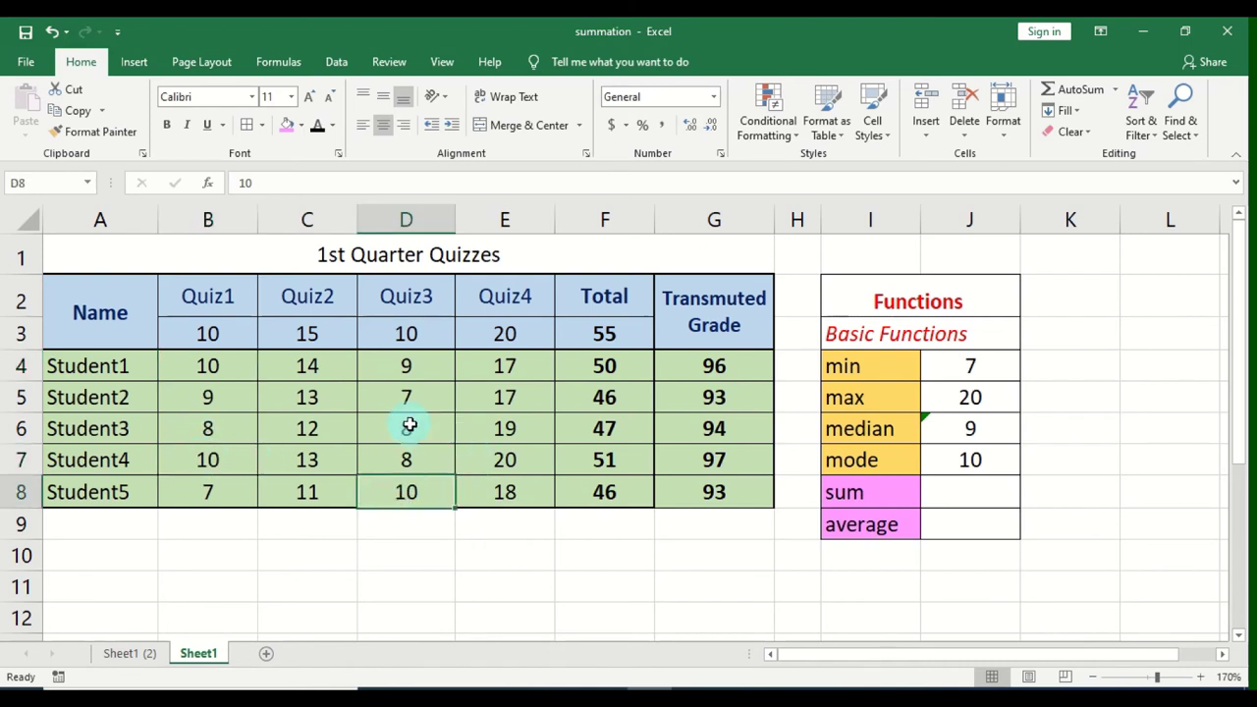
left_click(407, 424)
left_click(403, 458)
left_click(238, 432)
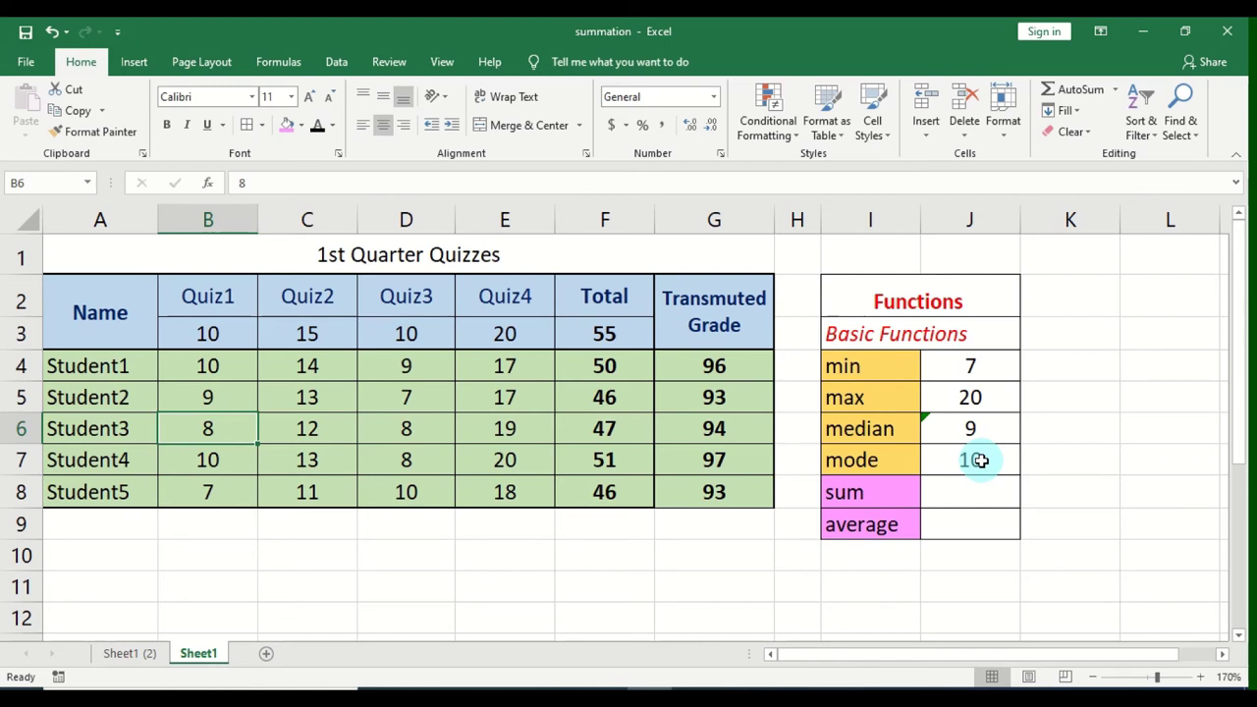
left_click(402, 430)
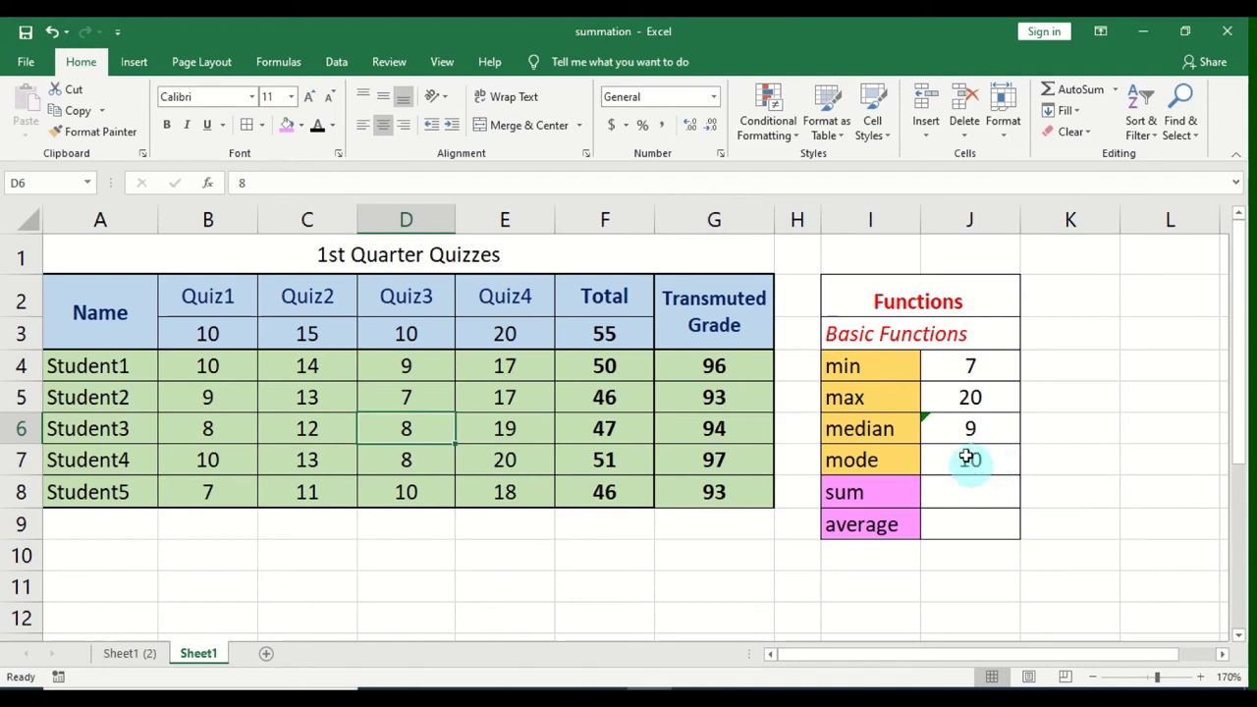
Step: Enter a SUM formula over all quiz scores, B4:E8, in cell J8 beside the sum label
left_click(961, 496)
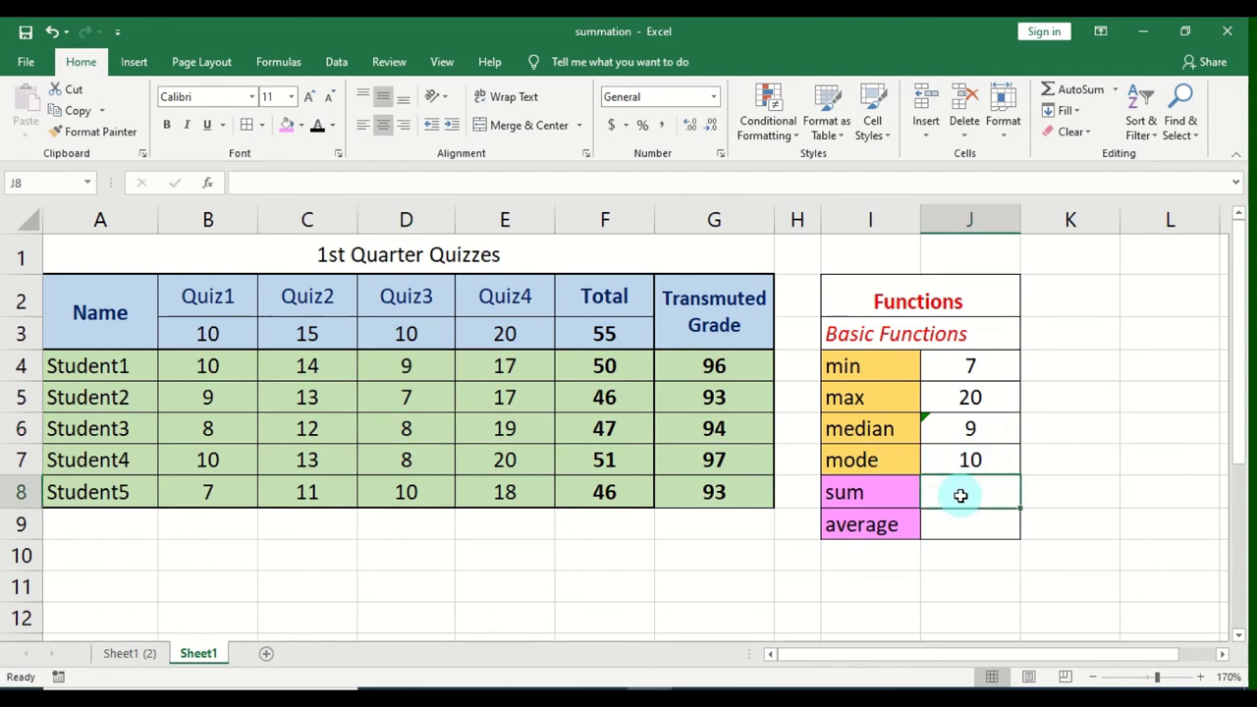
left_click(869, 496)
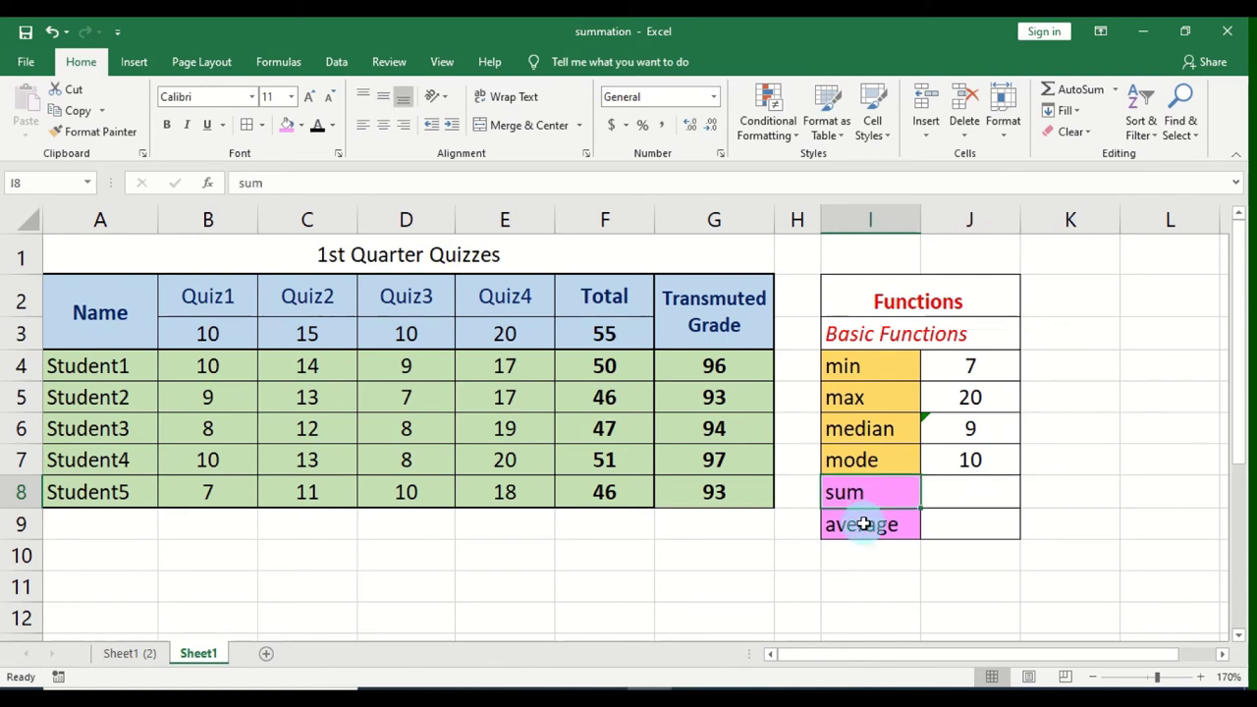
left_click(969, 493)
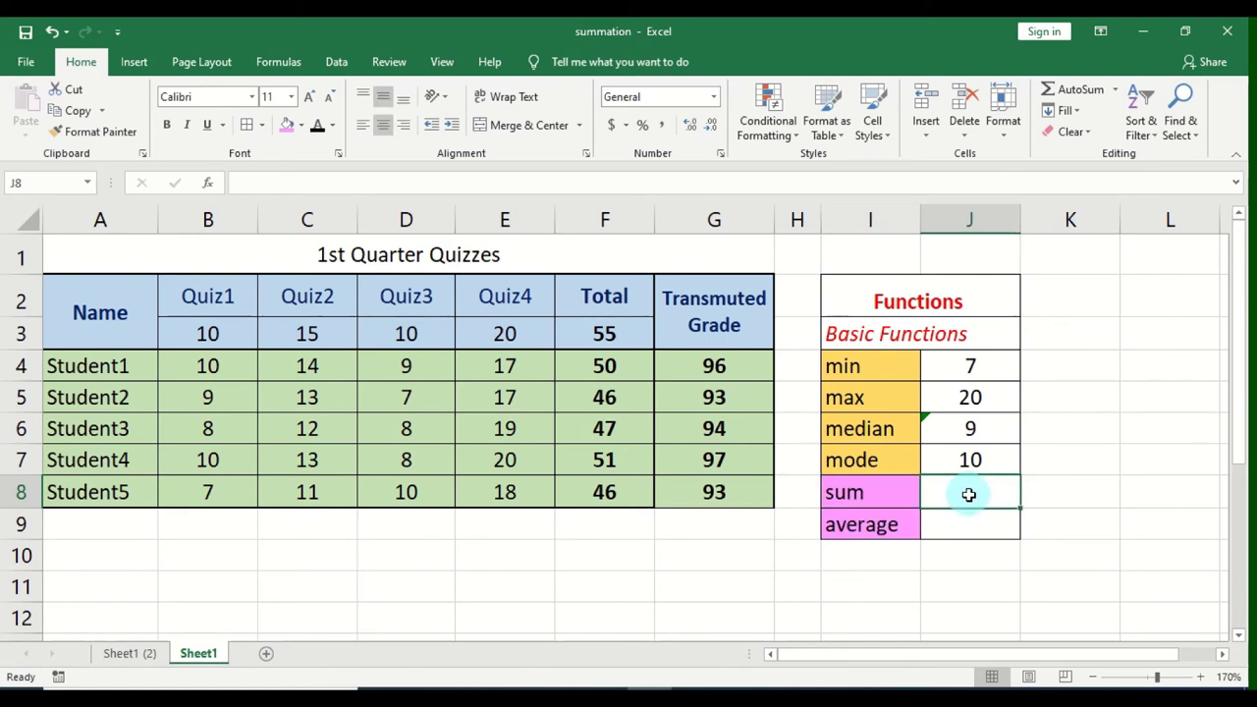
type("=")
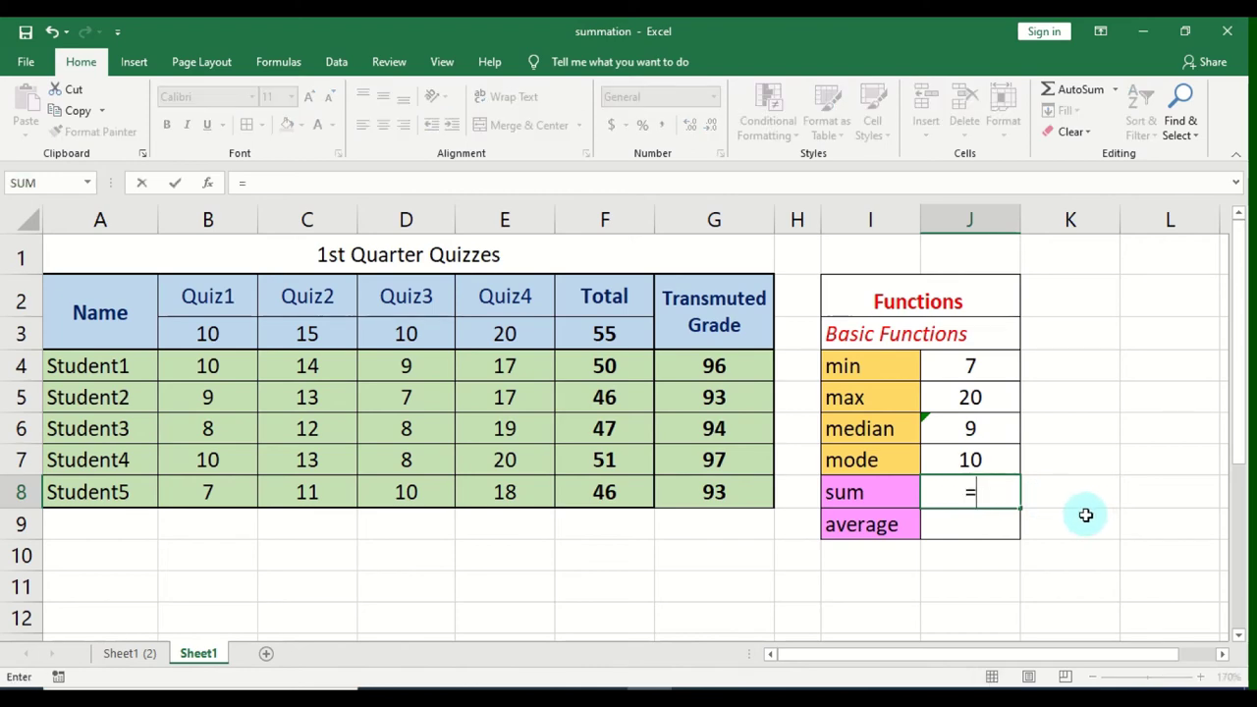
type("sum")
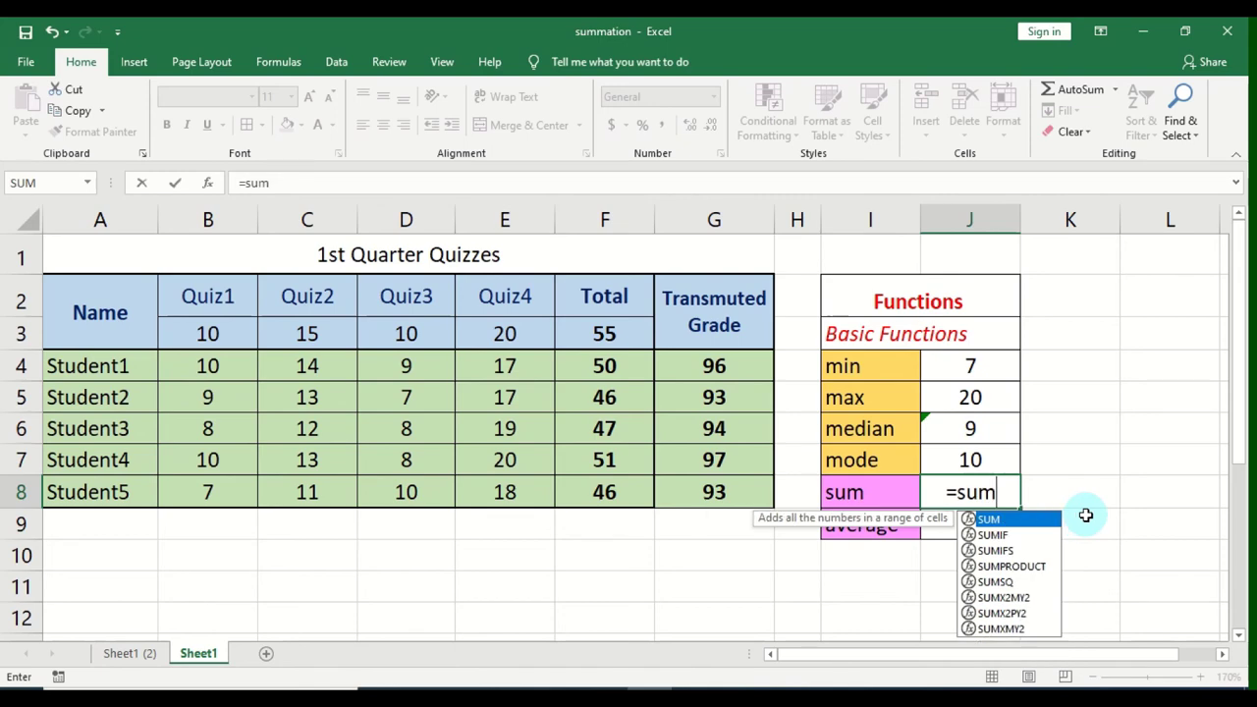
type("(")
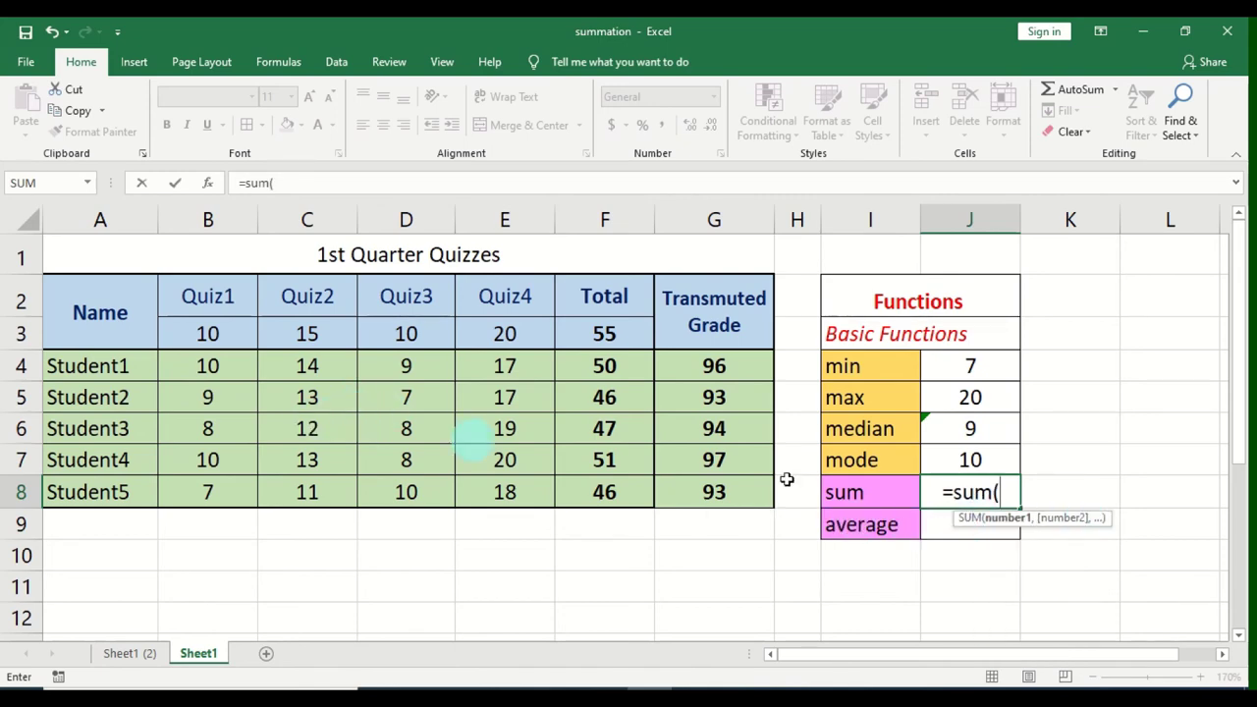
left_click_drag(199, 368, 538, 530)
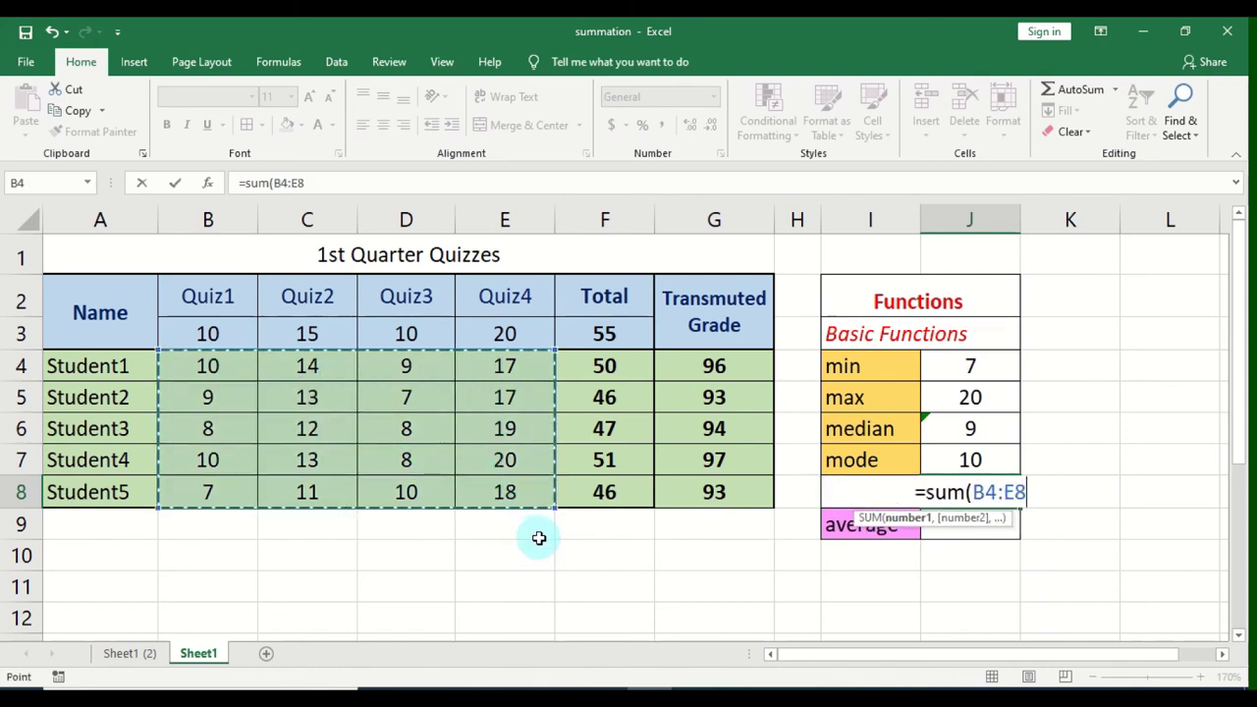
type(")")
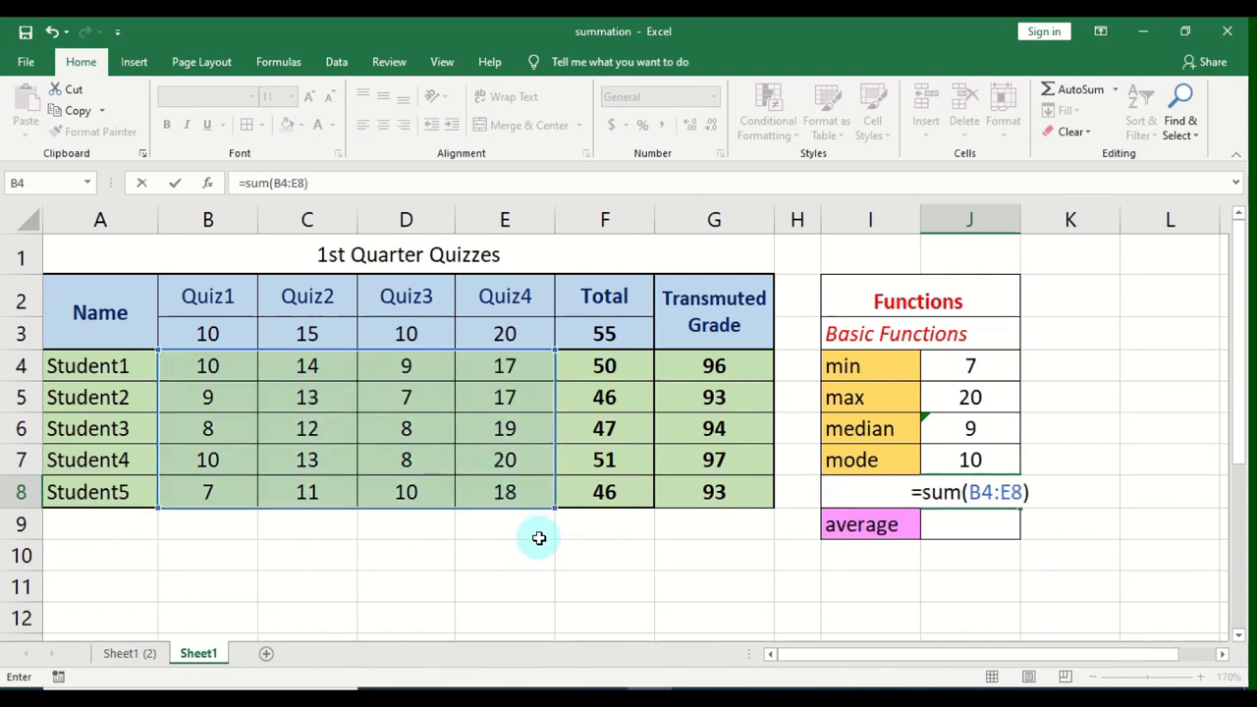
key("Return")
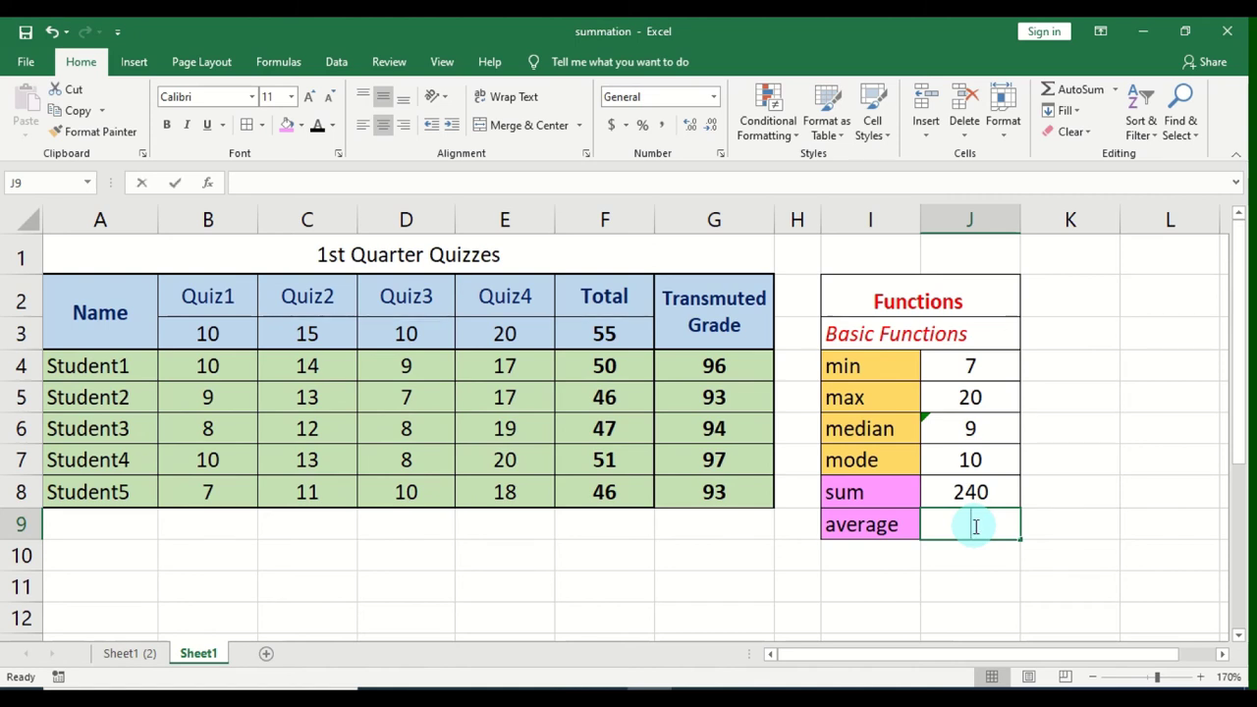
Step: Enter an AVERAGE formula over all quiz scores, B4:E8, in cell J9 beside the average label
type("=")
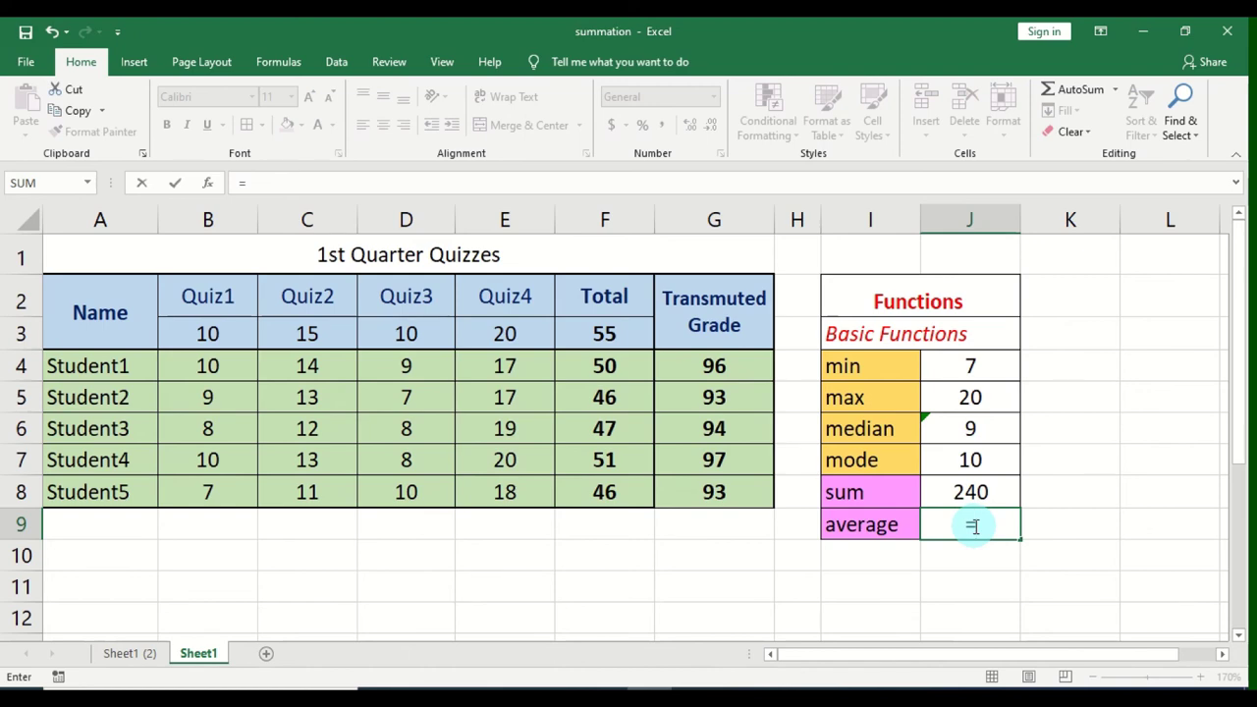
type("av")
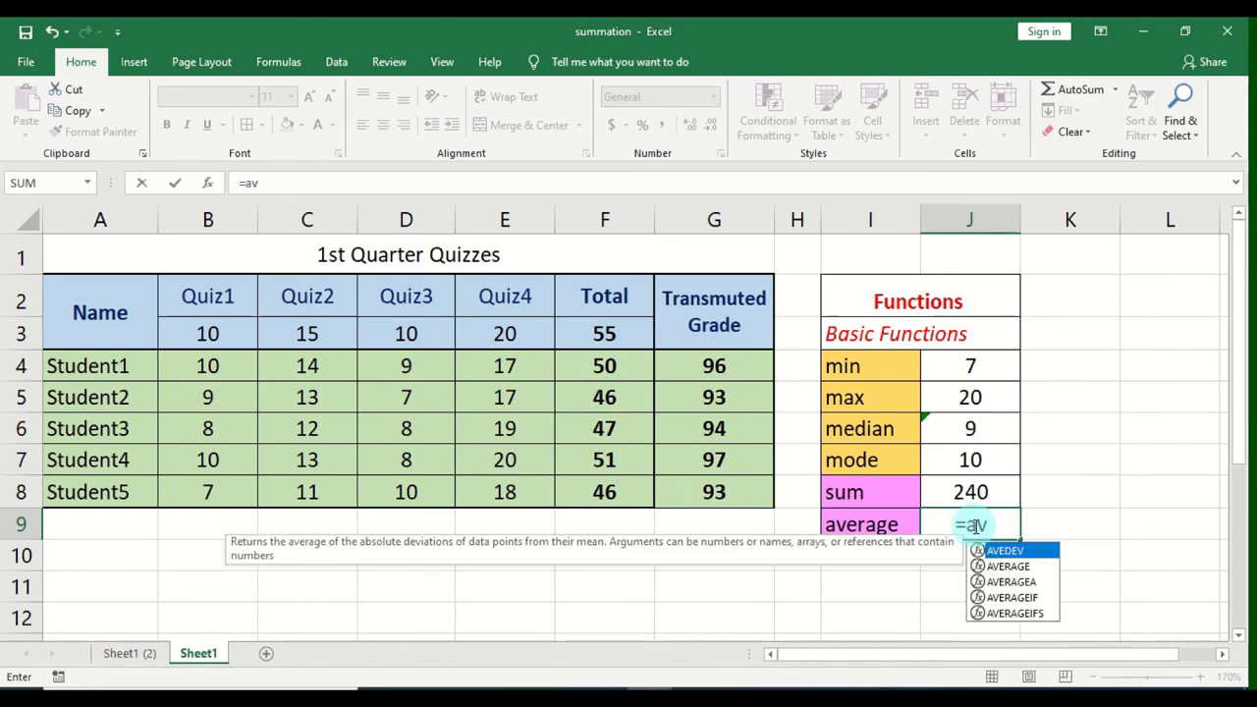
left_click(1022, 569)
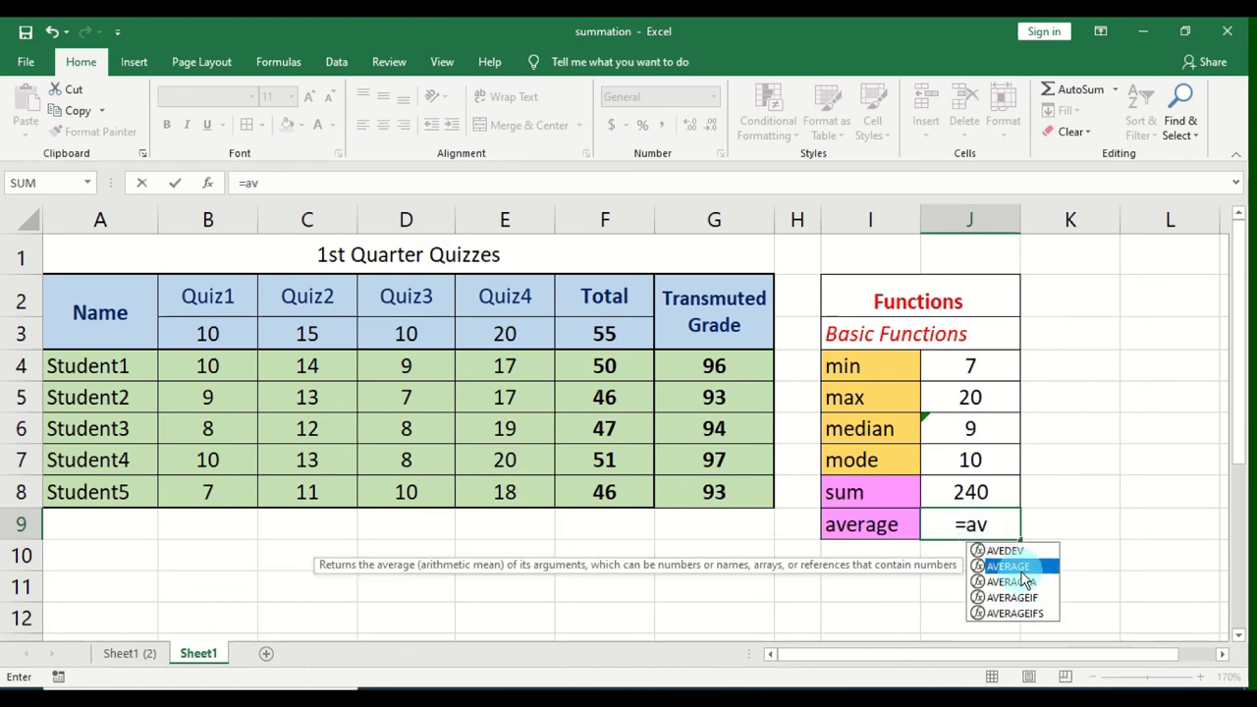
double_click(1011, 568)
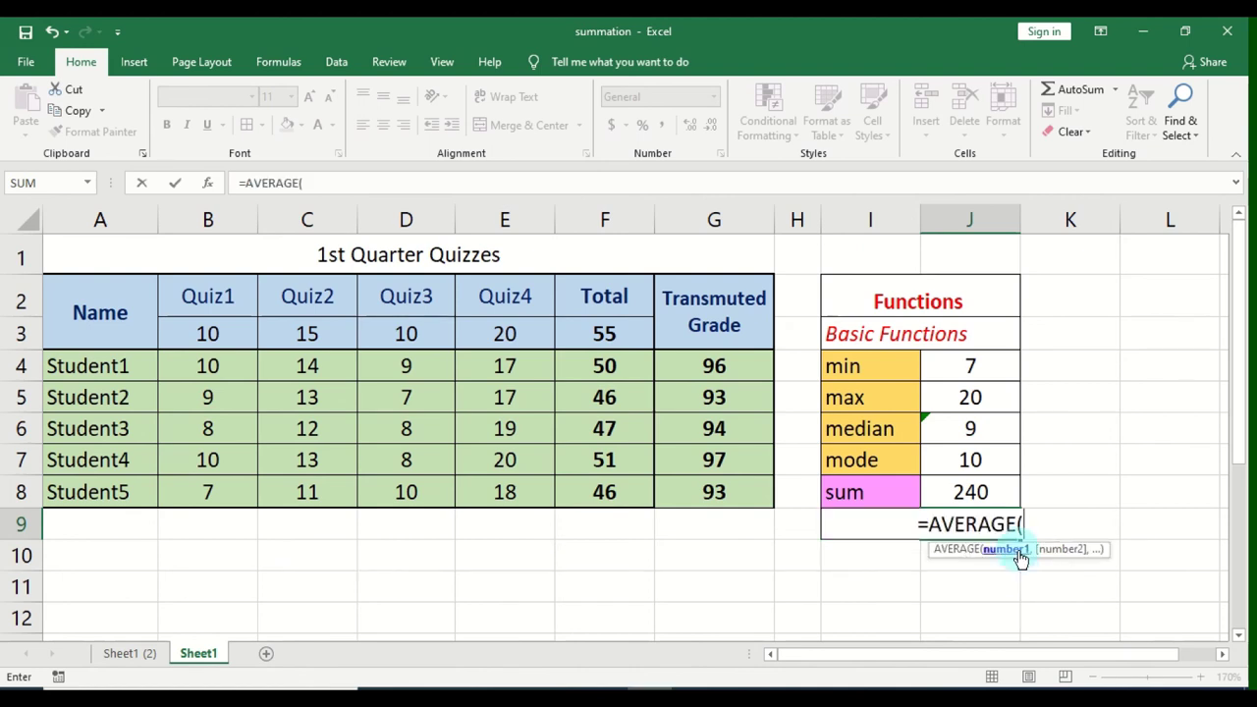
left_click(208, 373)
left_click_drag(210, 372, 493, 482)
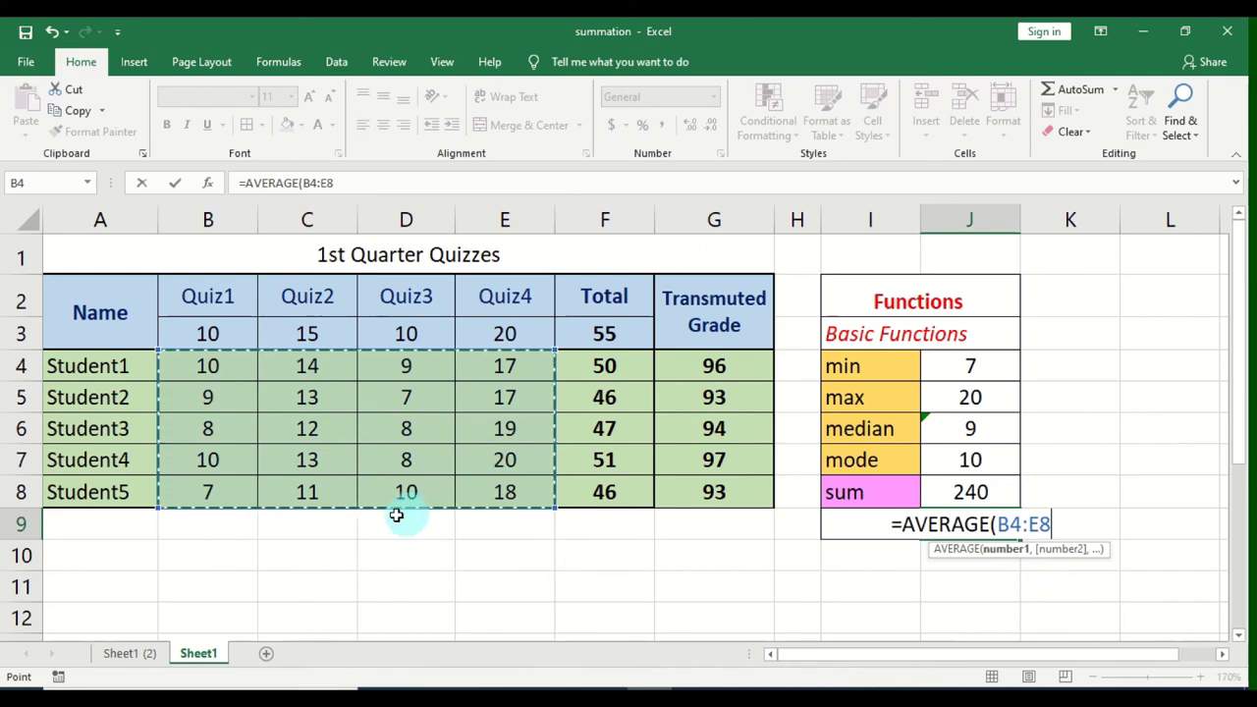
type(")")
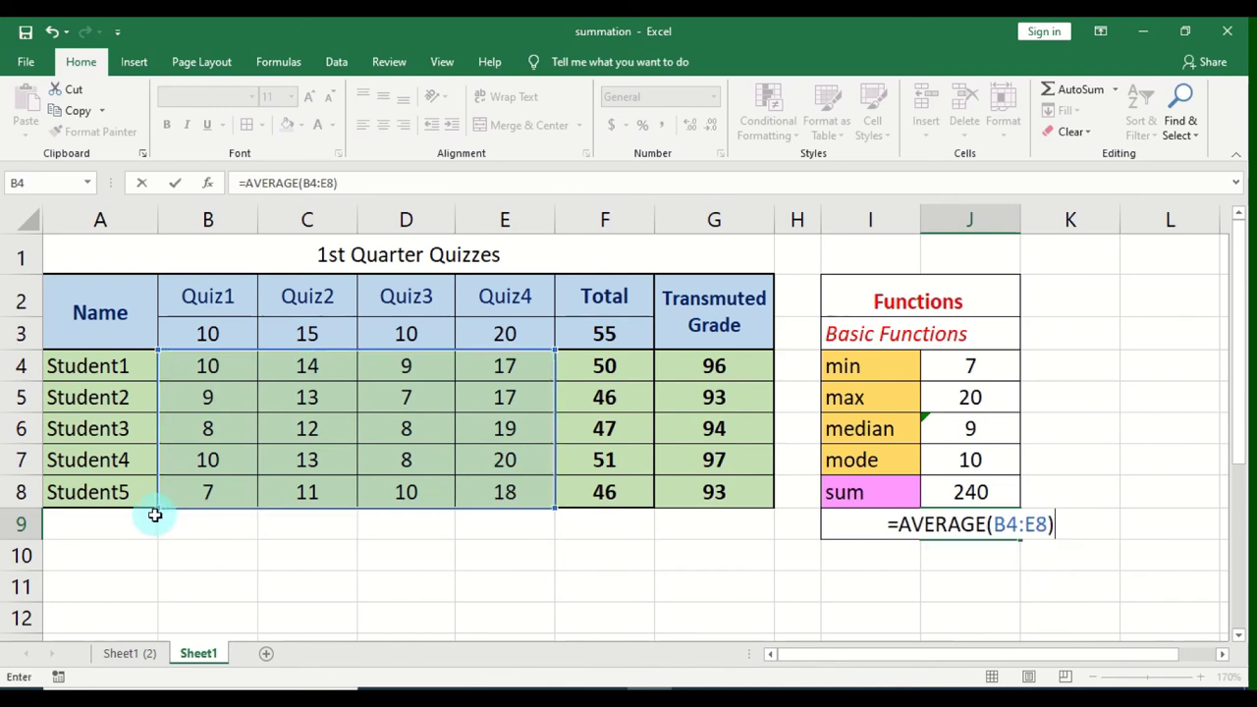
key("Return")
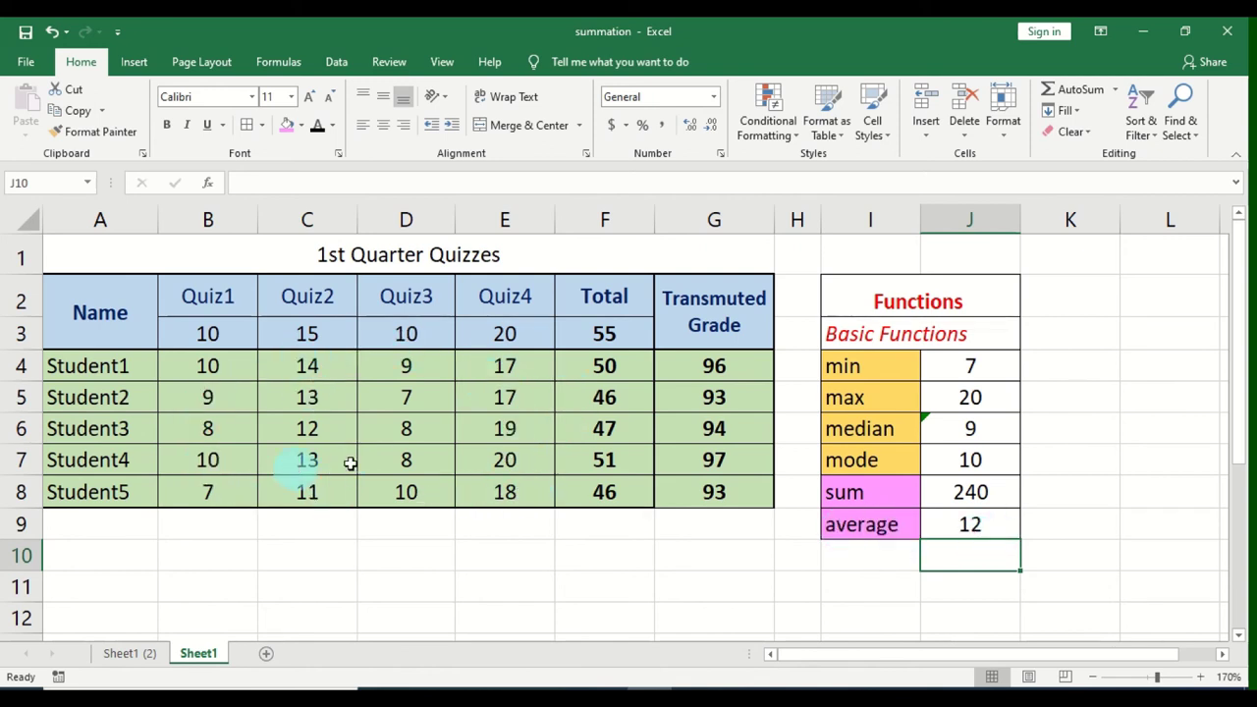
left_click(981, 529)
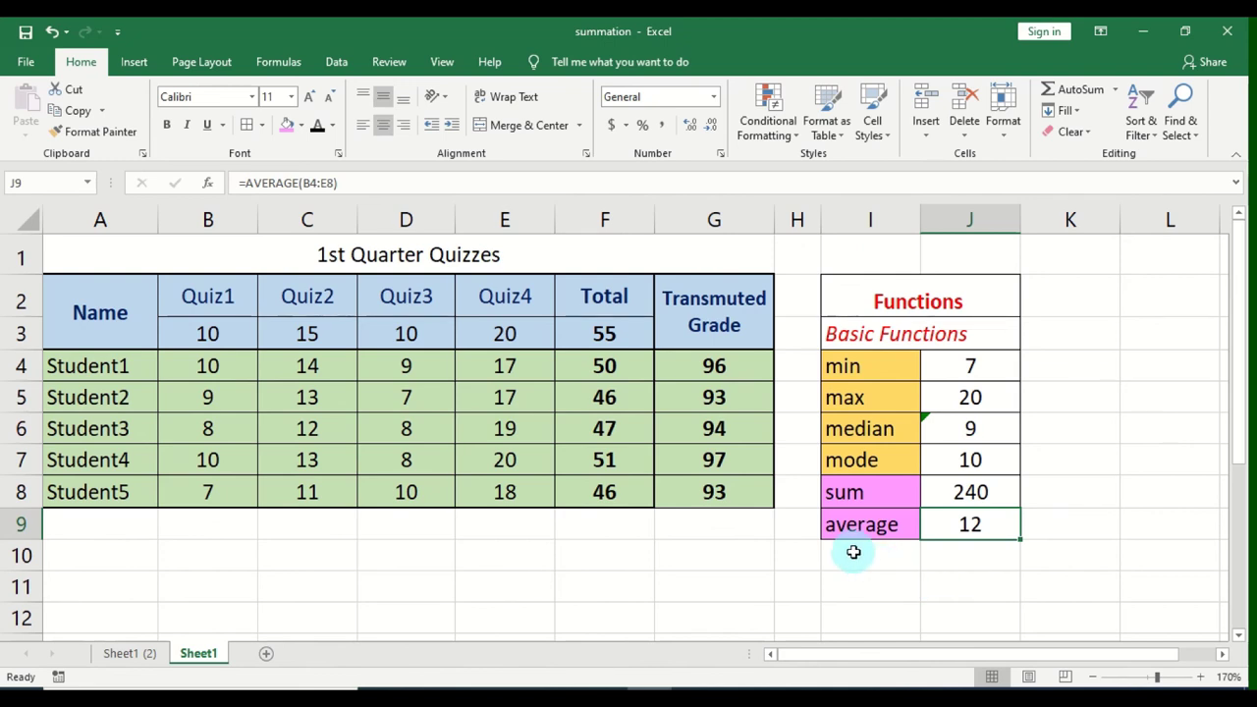
left_click(1078, 578)
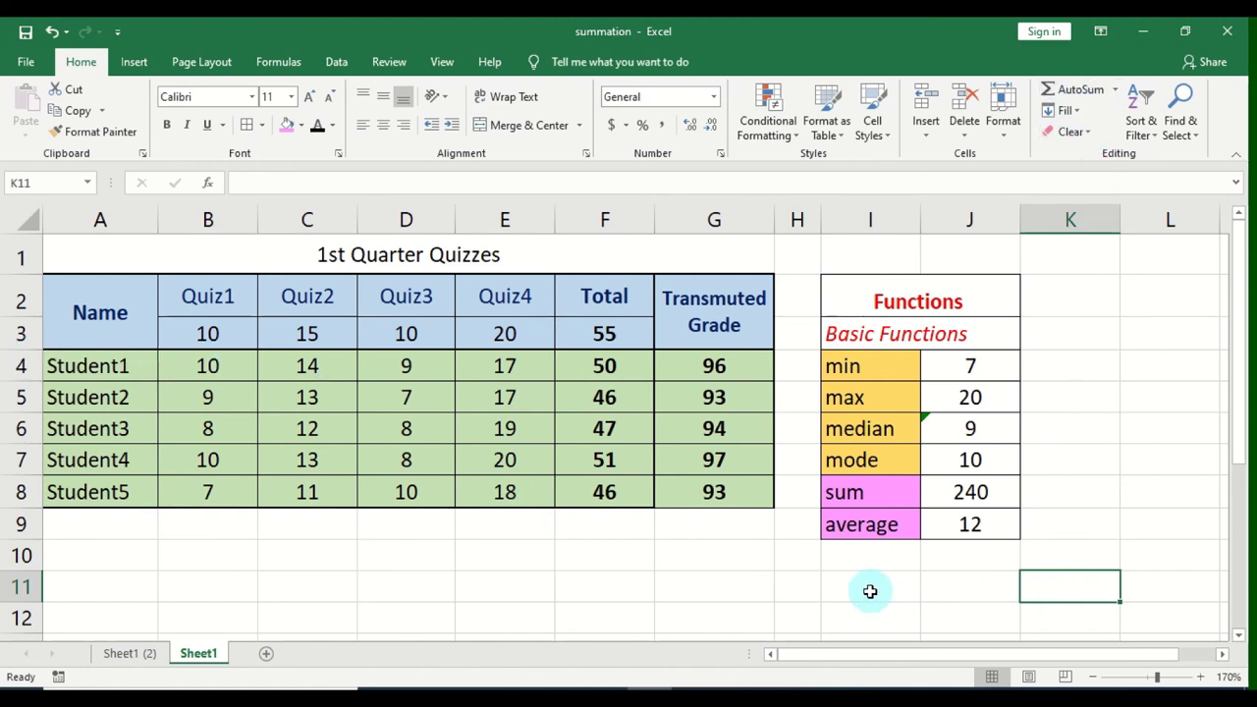
Step: Total the Quiz1 scores in B4:B8 with AutoSum and check the resulting formula in B9
left_click(1121, 89)
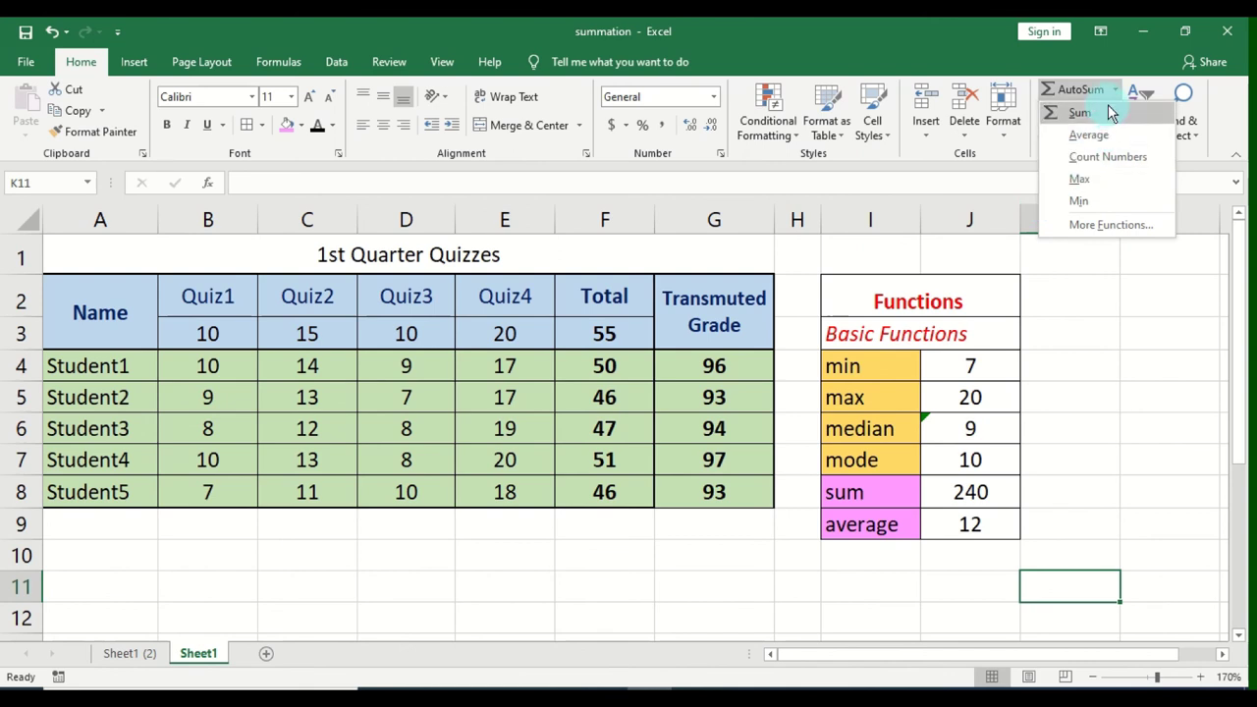
left_click(1110, 330)
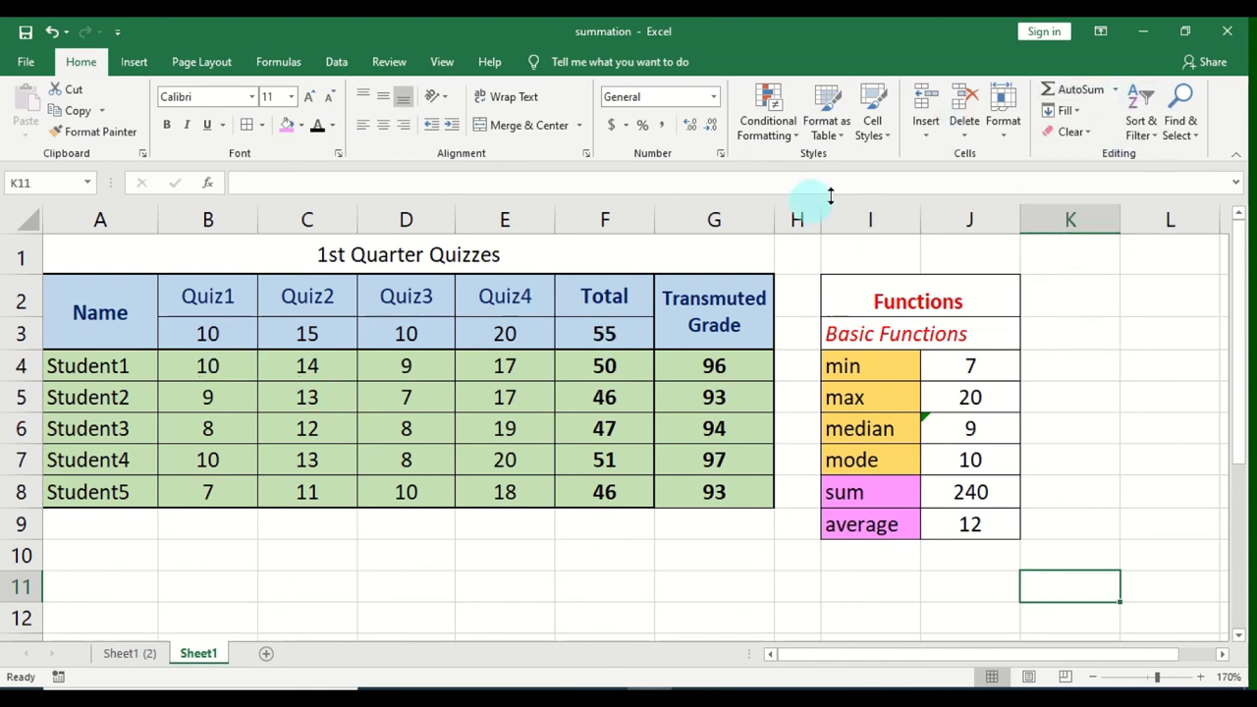
left_click_drag(233, 365, 206, 489)
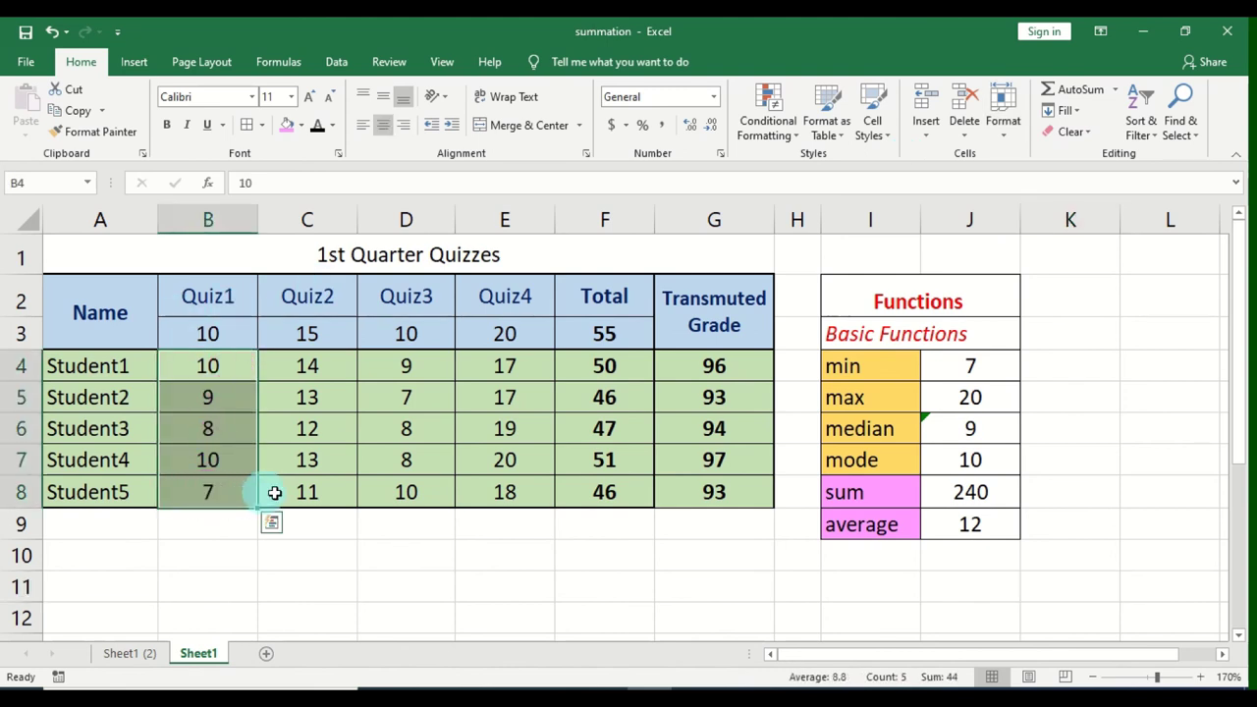
left_click(1073, 90)
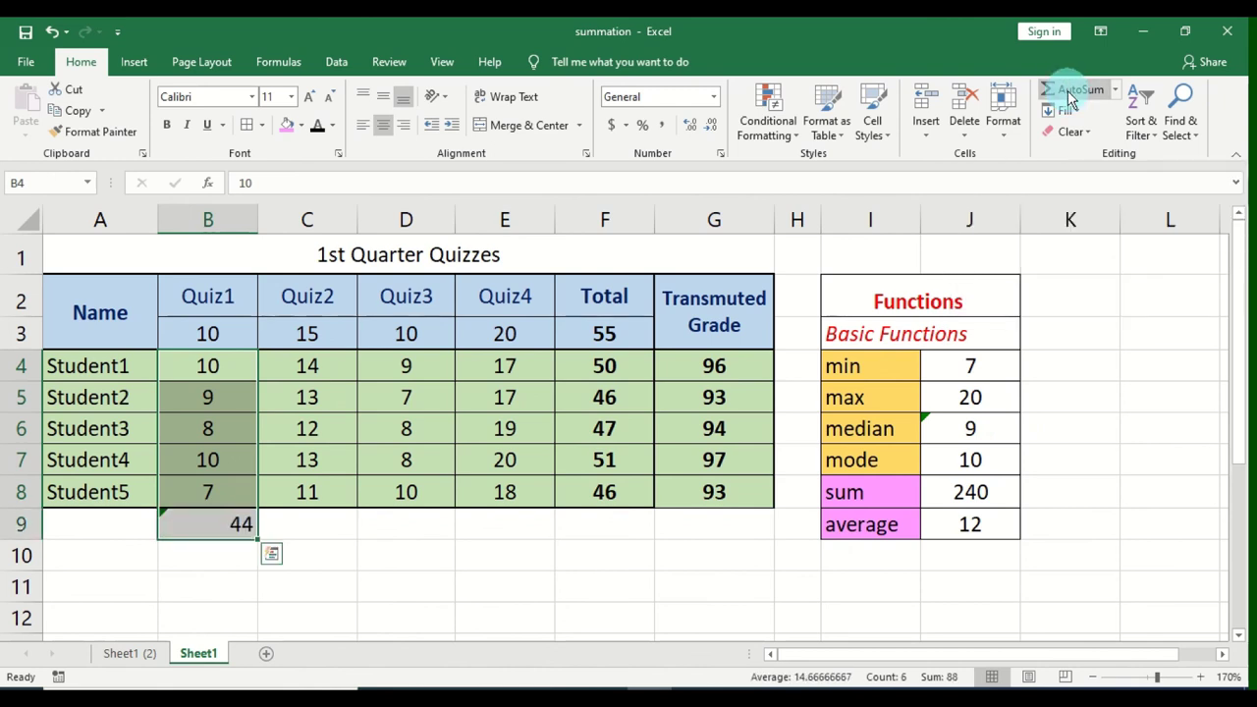
left_click(229, 530)
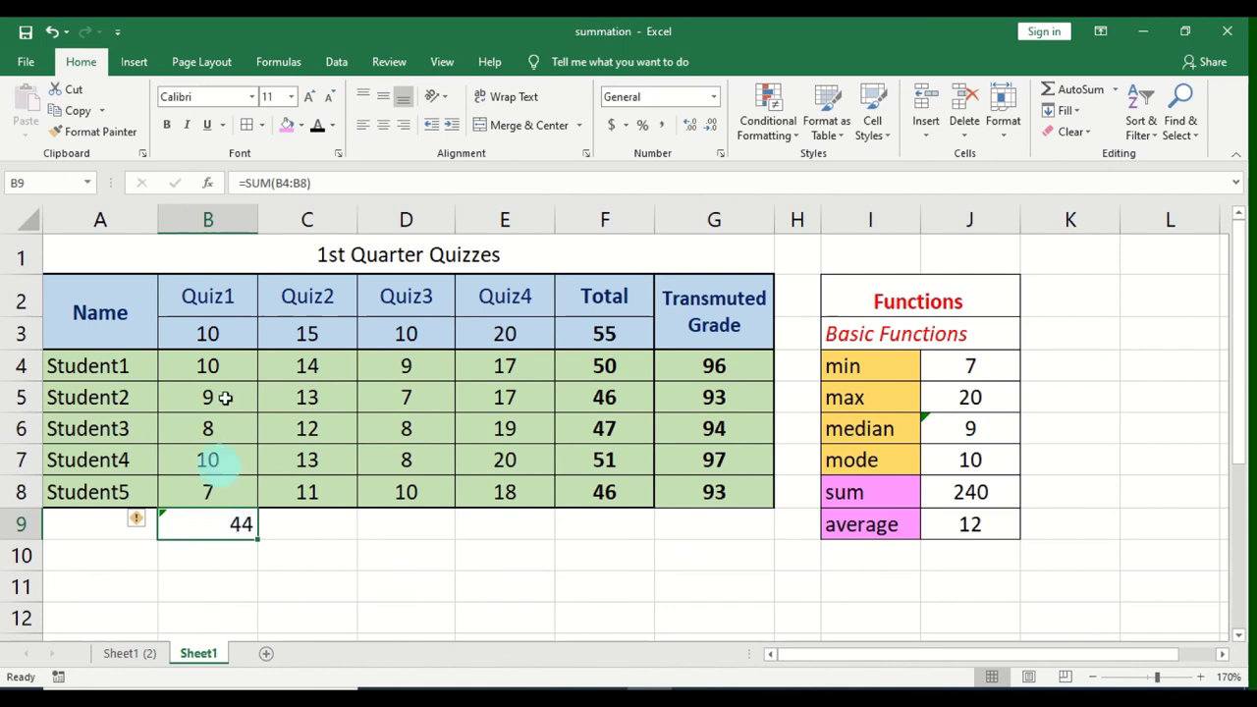
Step: Apply AutoSum to Student5's row, B8:G8, and inspect the resulting formula in H8
left_click_drag(225, 363, 214, 501)
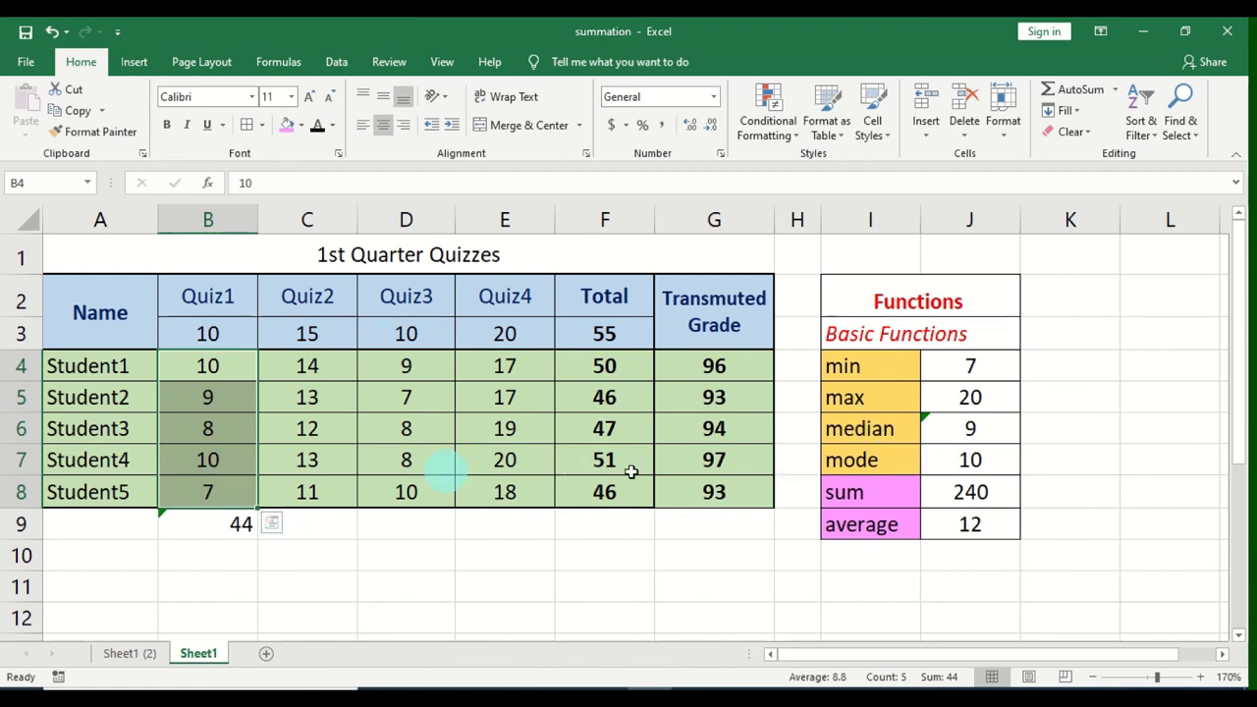
left_click_drag(201, 479, 697, 491)
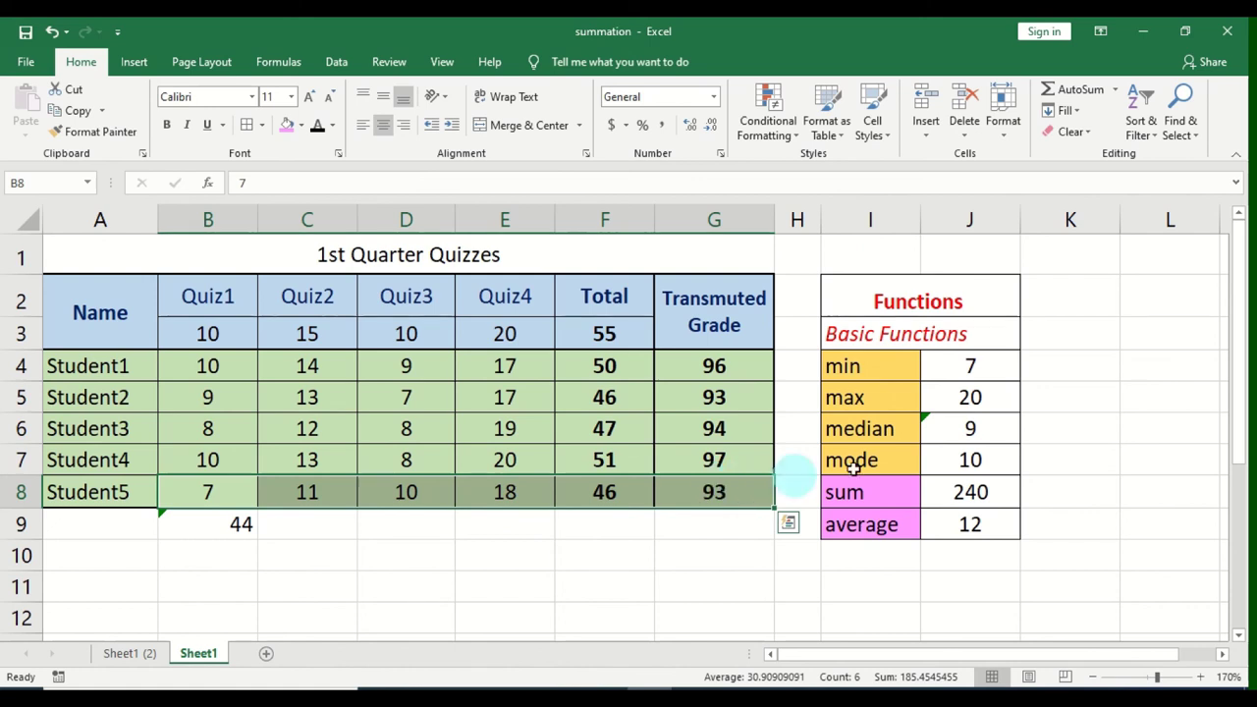
key("ctrl+r")
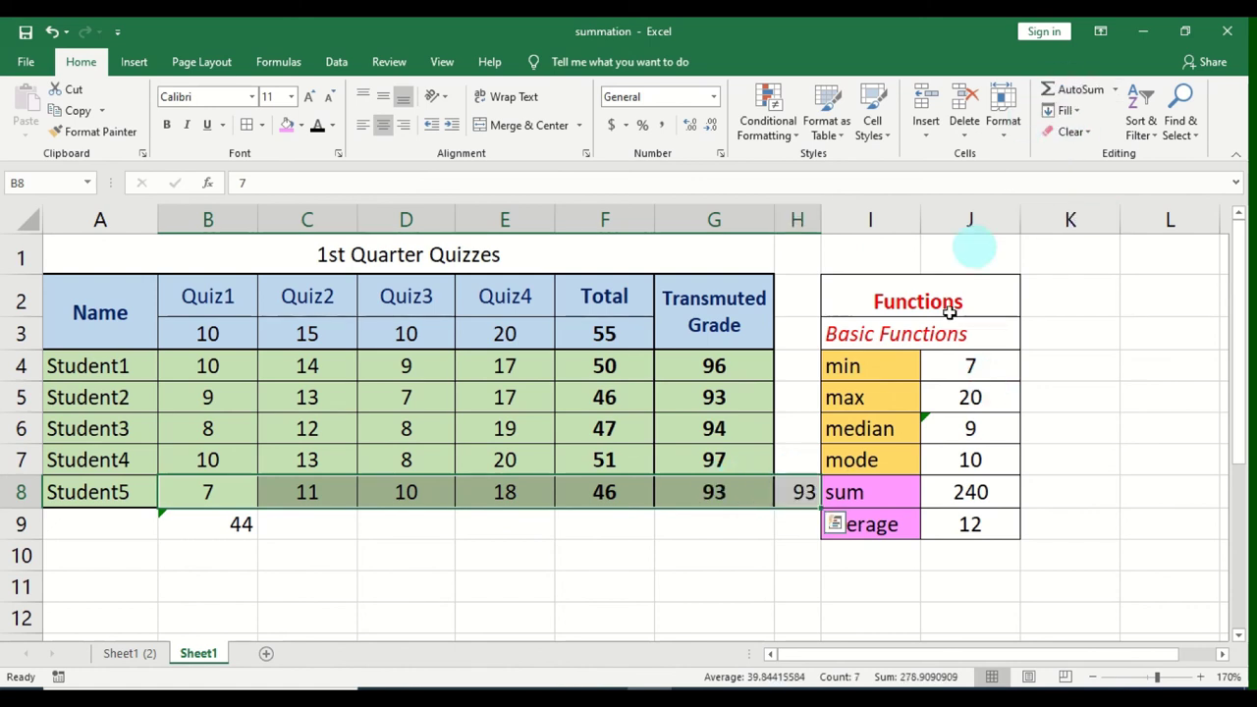
left_click(803, 493)
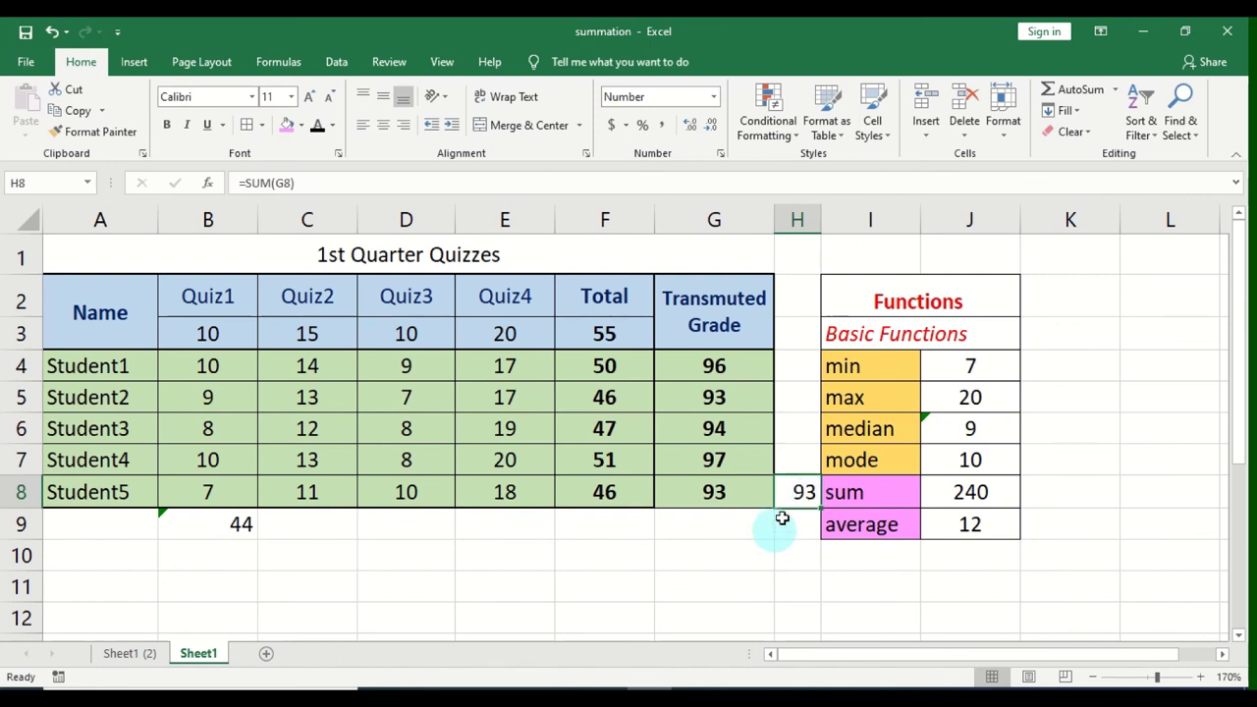
Step: Clear the AutoSum results from cells H8 and B9
key("Delete")
left_click(242, 522)
key("Delete")
key("Return")
left_click(622, 619)
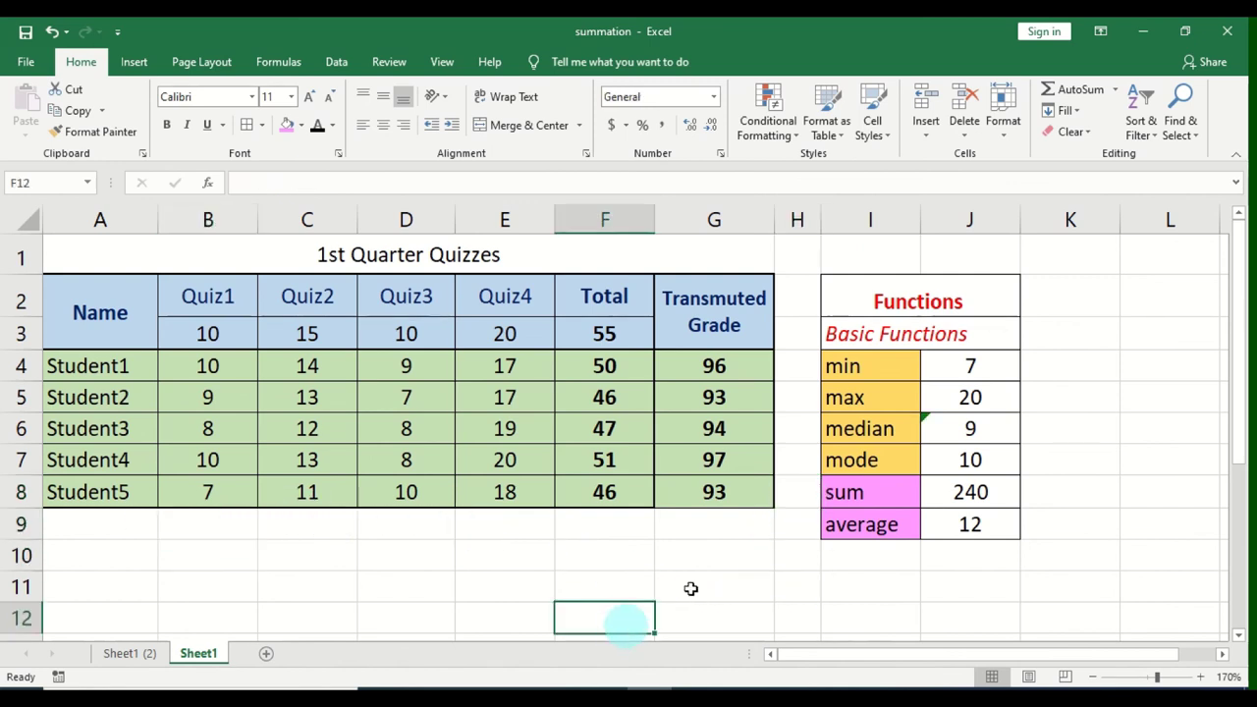